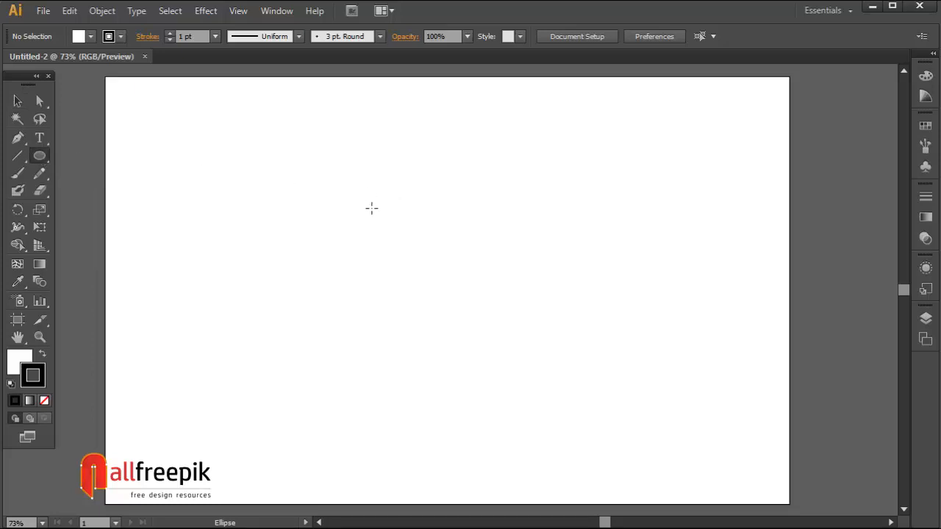
# Draw a white-filled circle near the centre of the artboard and make its fill the active colour
pyautogui.moveTo(361, 203); pyautogui.dragTo(507, 375)
pyautogui.click(17, 100)
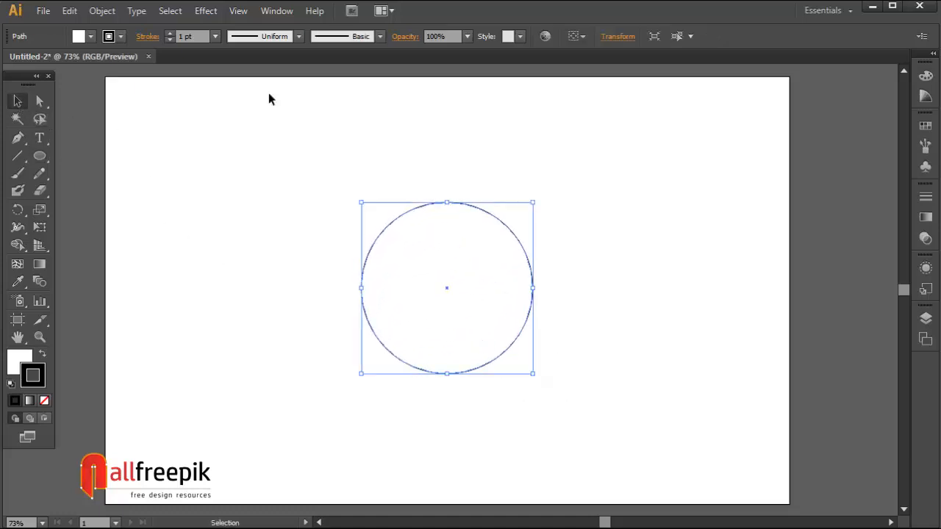
pyautogui.click(924, 76)
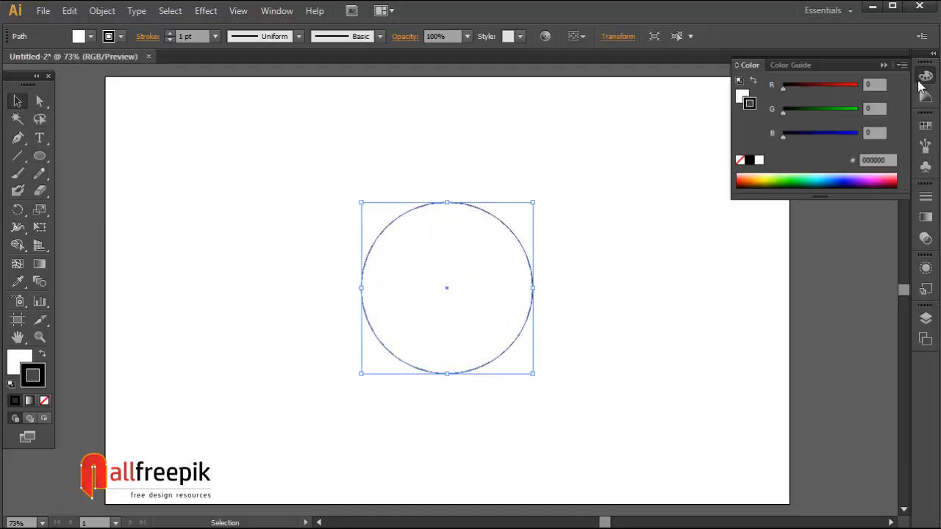
pyautogui.click(743, 92)
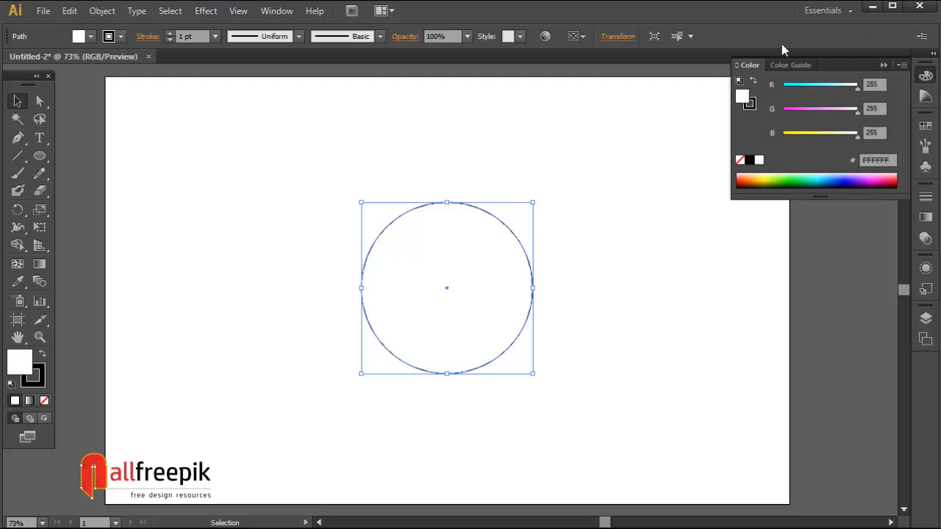
# Set the circle's stroke weight to 60 pt
pyautogui.click(214, 37)
pyautogui.click(240, 236)
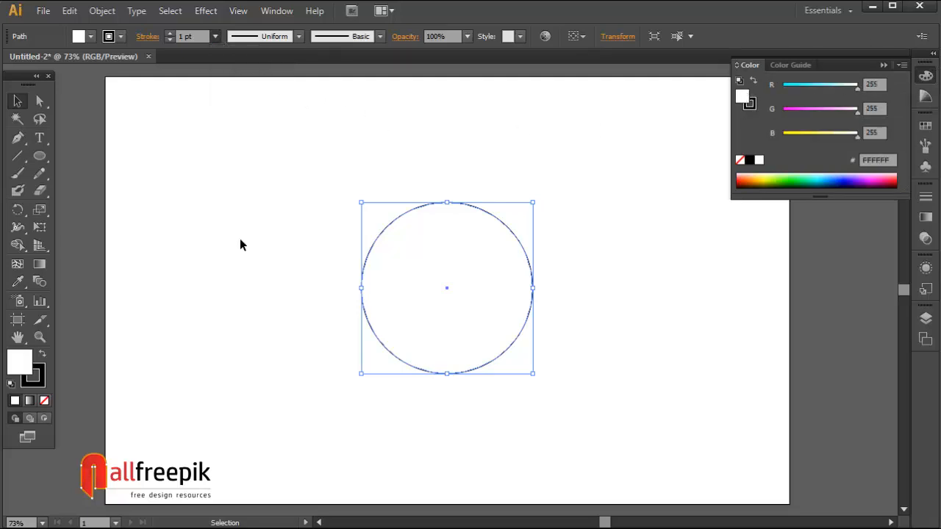
pyautogui.click(215, 36)
pyautogui.click(235, 358)
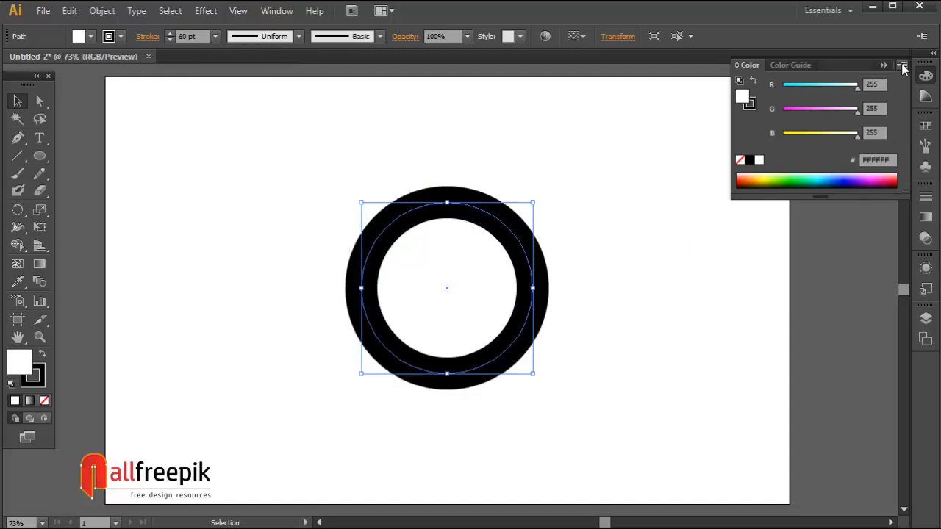
# Open the Artistic_ChalkCharcoalPencil brush library and apply its thick, rough-edged charcoal brush with tapered ends to the circle
pyautogui.click(276, 10)
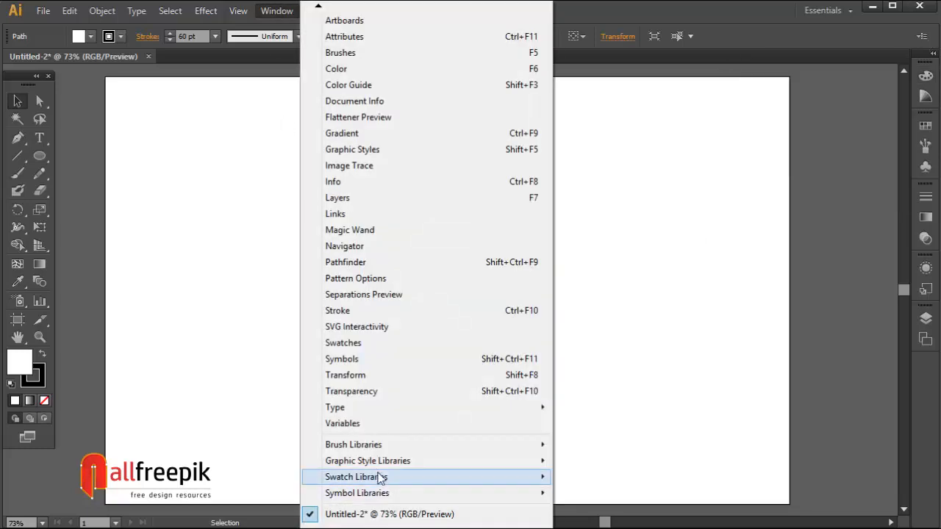
pyautogui.moveTo(390, 445)
pyautogui.moveTo(591, 328)
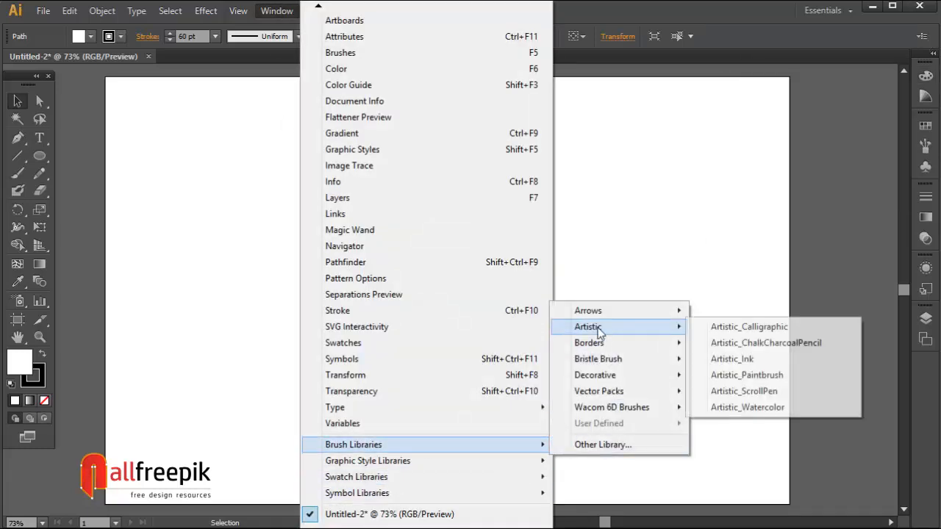
pyautogui.click(728, 343)
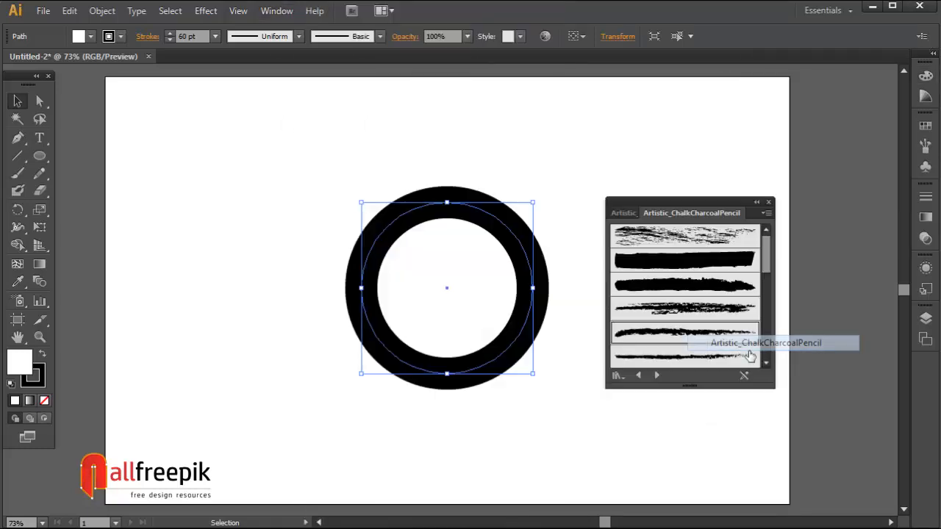
pyautogui.click(730, 288)
pyautogui.click(556, 173)
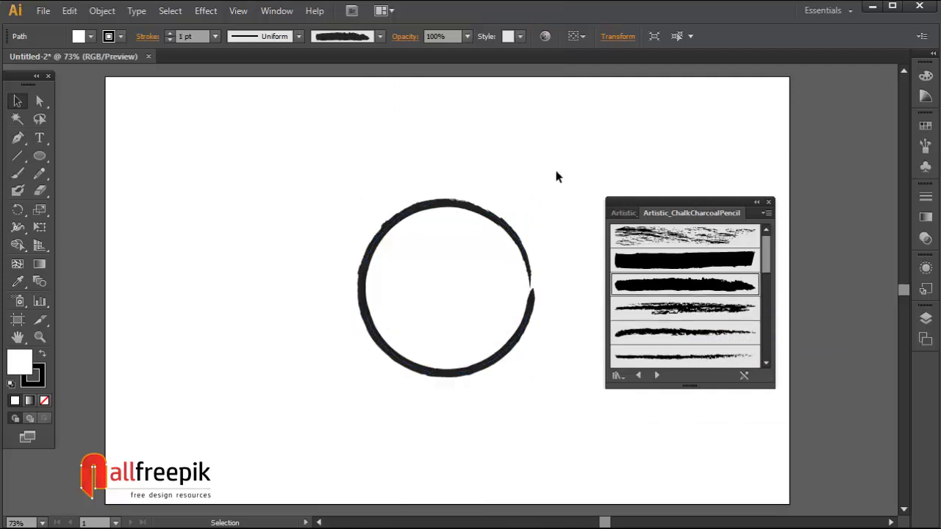
# Set the brushed circle's stroke weight to 3 pt
pyautogui.moveTo(550, 203); pyautogui.dragTo(471, 289)
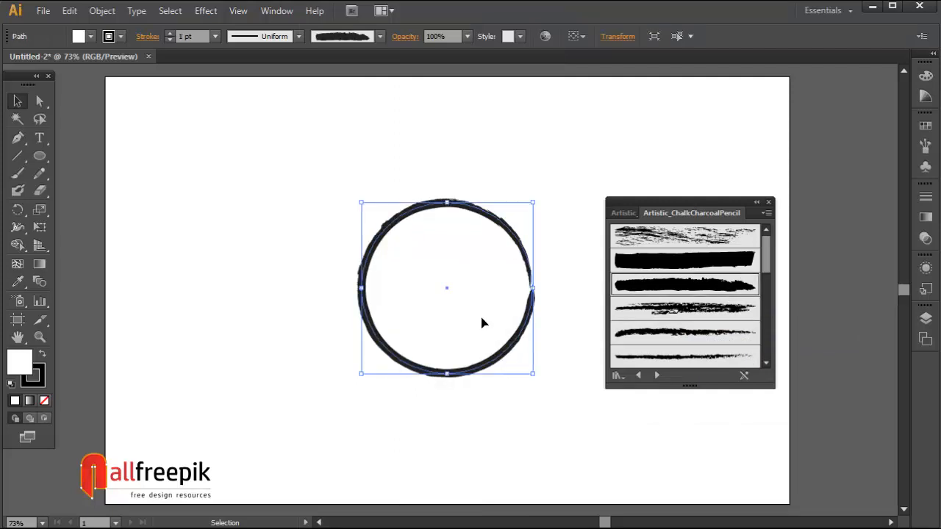
pyautogui.click(216, 36)
pyautogui.click(242, 273)
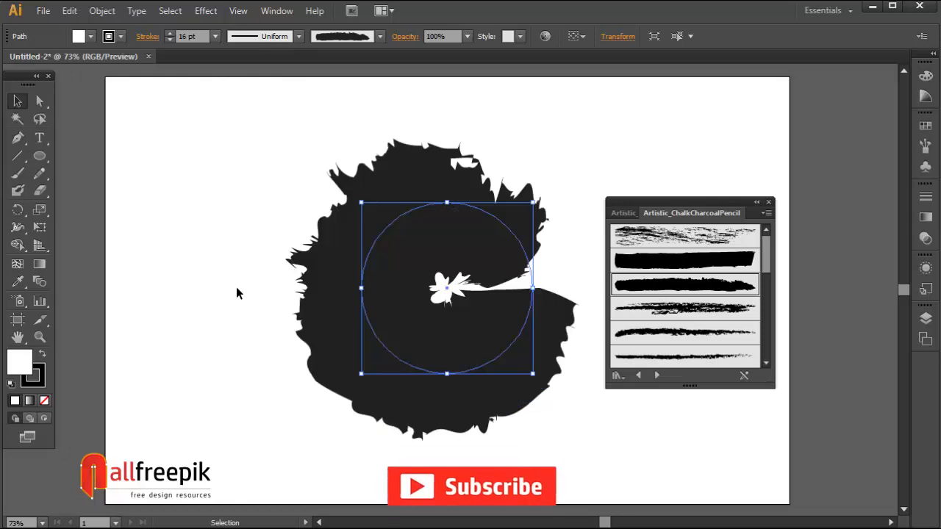
pyautogui.click(216, 36)
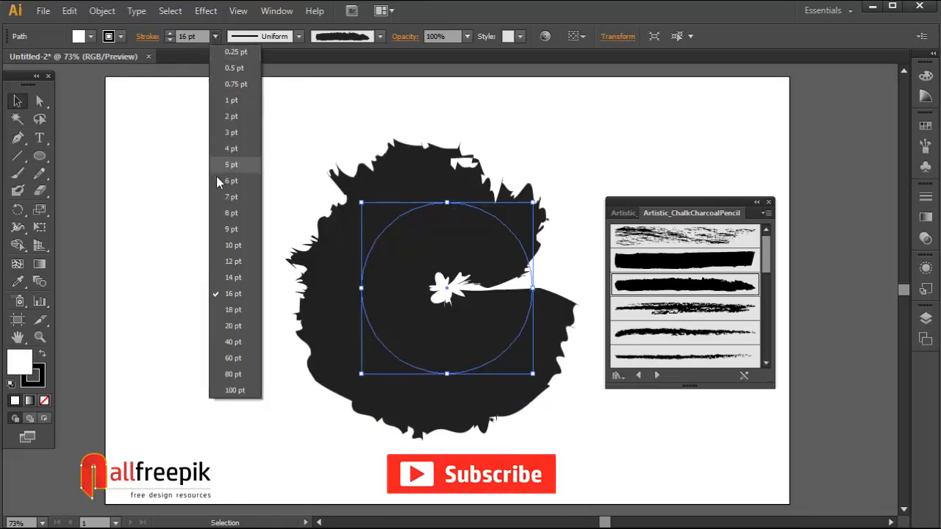
pyautogui.click(230, 212)
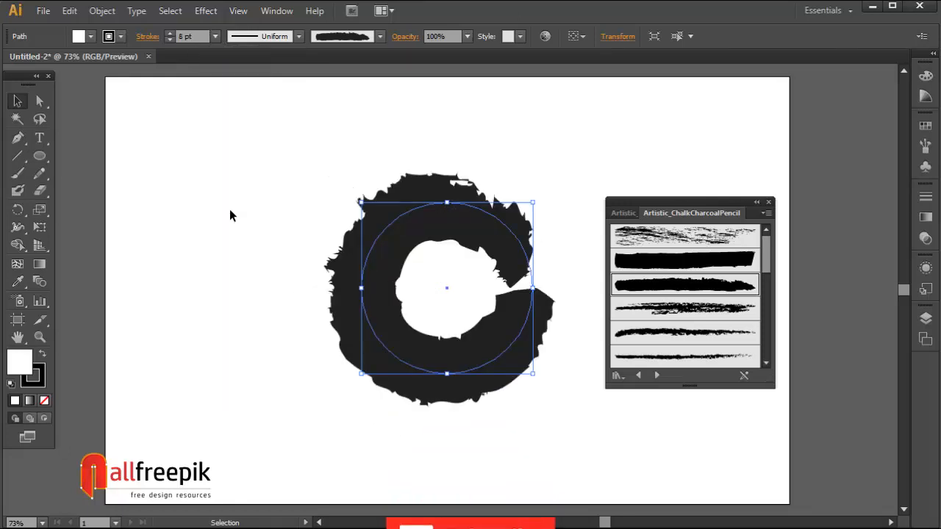
pyautogui.click(170, 40)
pyautogui.click(169, 40)
pyautogui.click(170, 39)
pyautogui.click(170, 39)
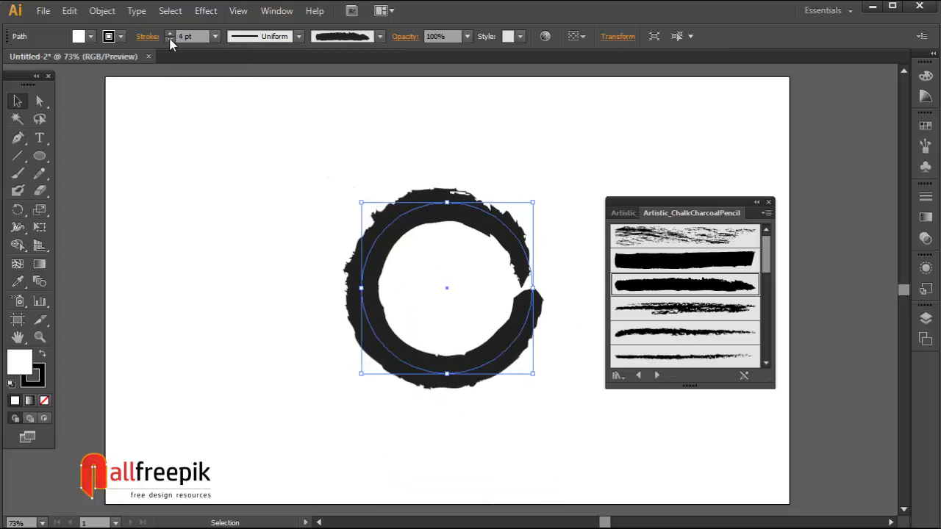
pyautogui.click(170, 40)
pyautogui.click(604, 172)
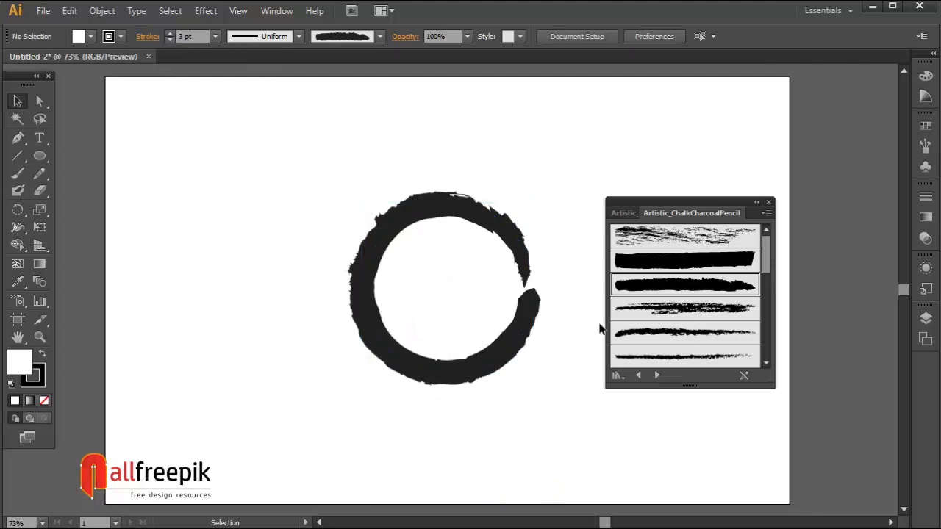
# Scale the brushed circle up proportionally to about one and a half times its size and shift it slightly left
pyautogui.click(500, 360)
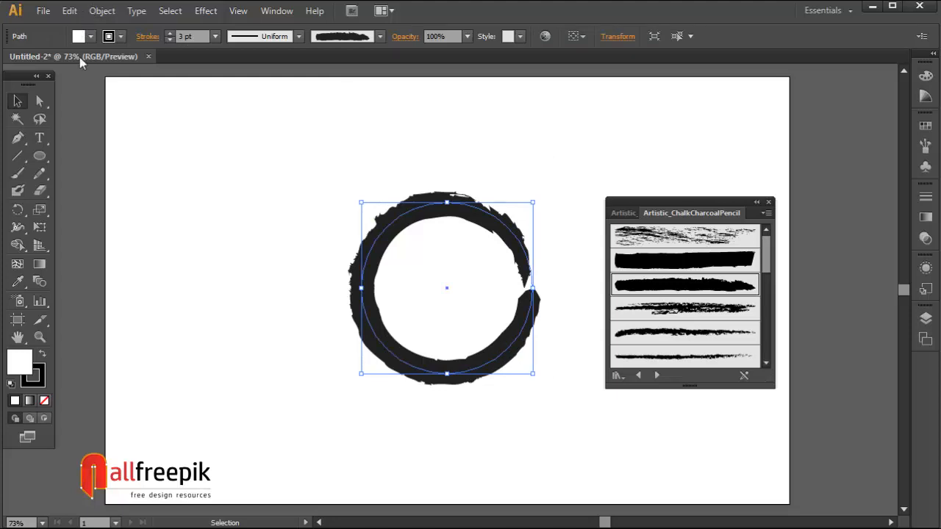
pyautogui.click(40, 102)
pyautogui.click(18, 101)
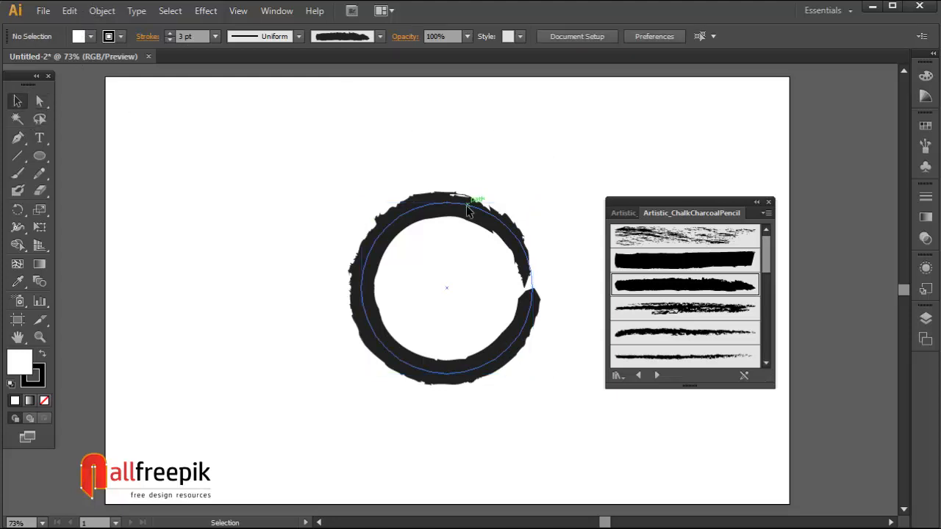
pyautogui.click(470, 210)
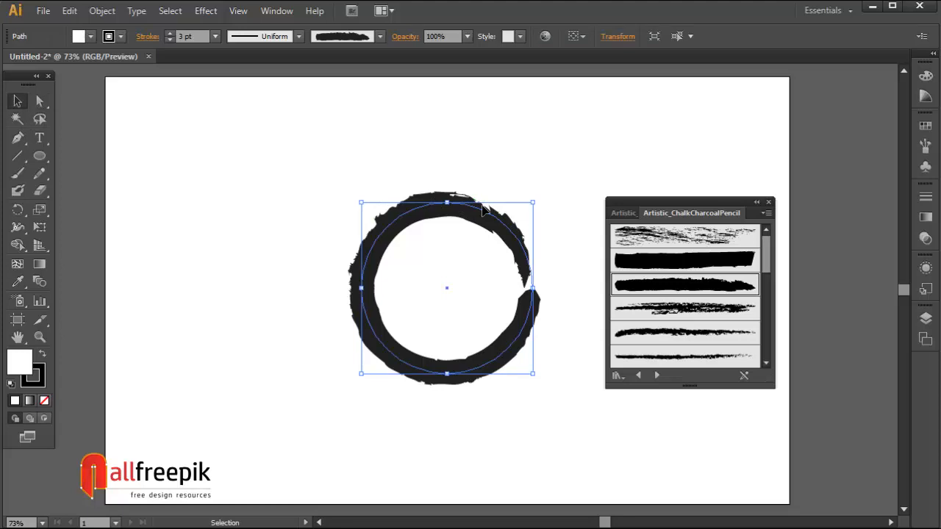
pyautogui.moveTo(542, 206)
pyautogui.mouseDown()
pyautogui.moveTo(466, 193)
pyautogui.moveTo(524, 147)
pyautogui.mouseUp()
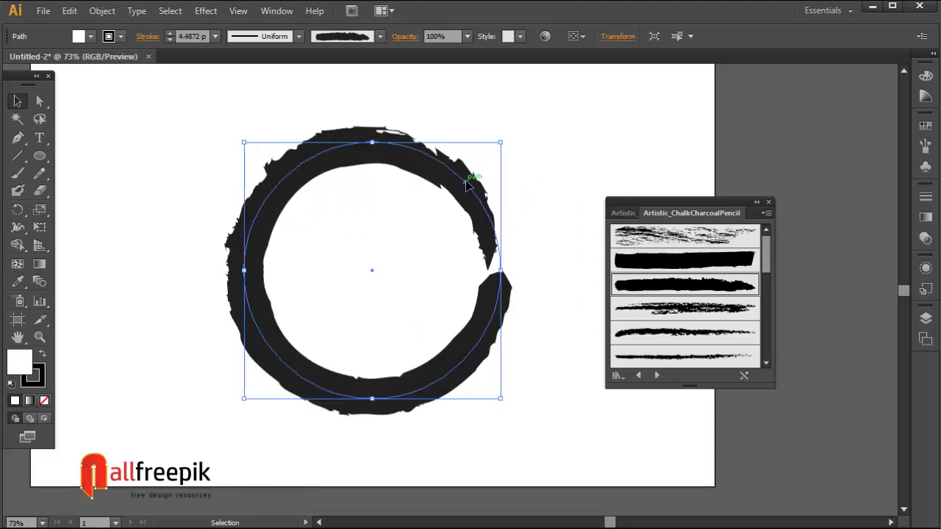
pyautogui.moveTo(461, 187); pyautogui.dragTo(445, 192)
pyautogui.click(515, 180)
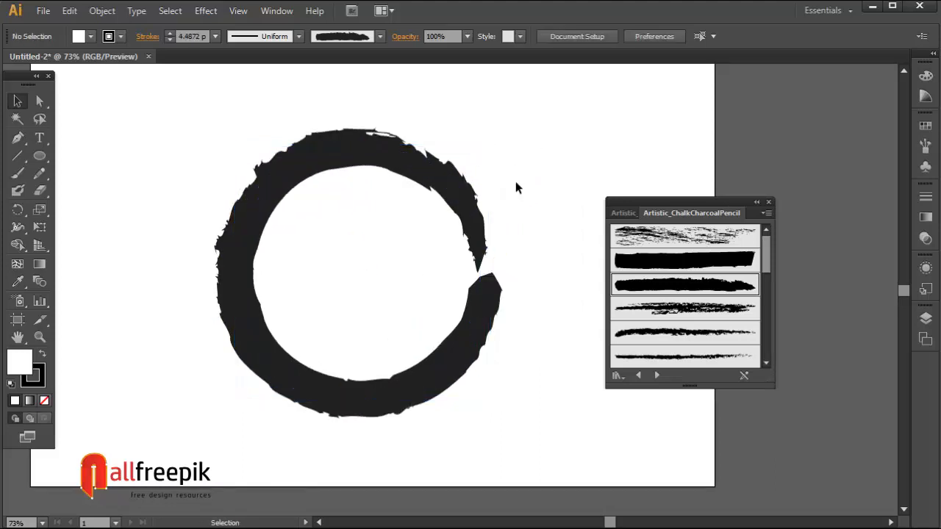
# Copy the brushed circle and paste the duplicate directly in front of it
pyautogui.click(453, 197)
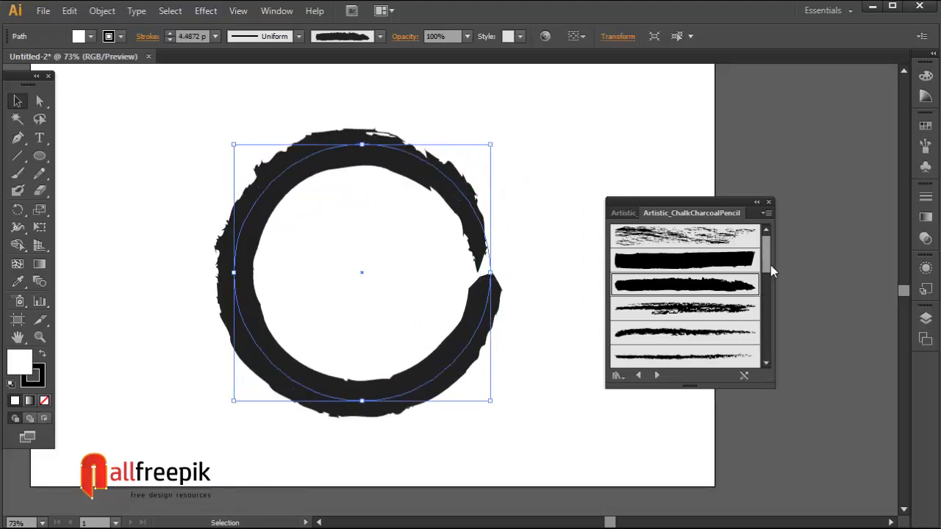
pyautogui.moveTo(770, 263); pyautogui.dragTo(775, 328)
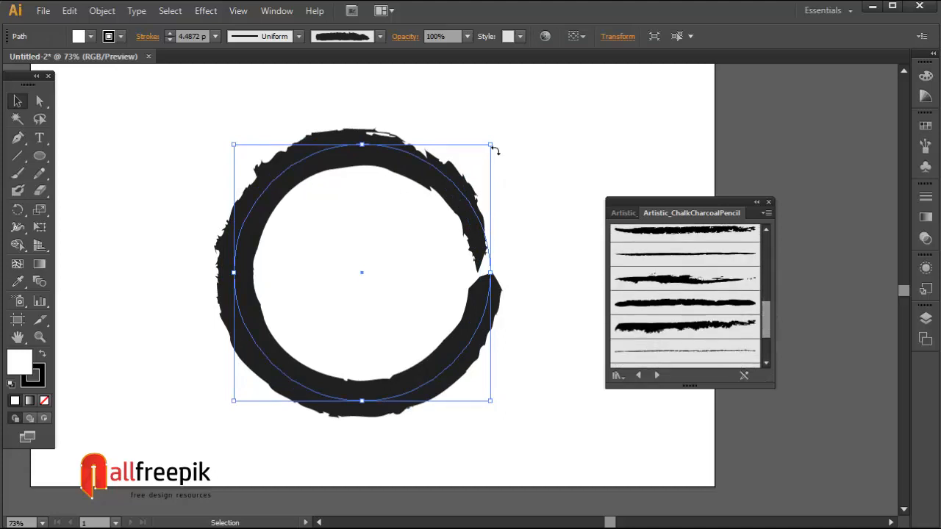
pyautogui.click(76, 14)
pyautogui.click(92, 81)
pyautogui.click(75, 17)
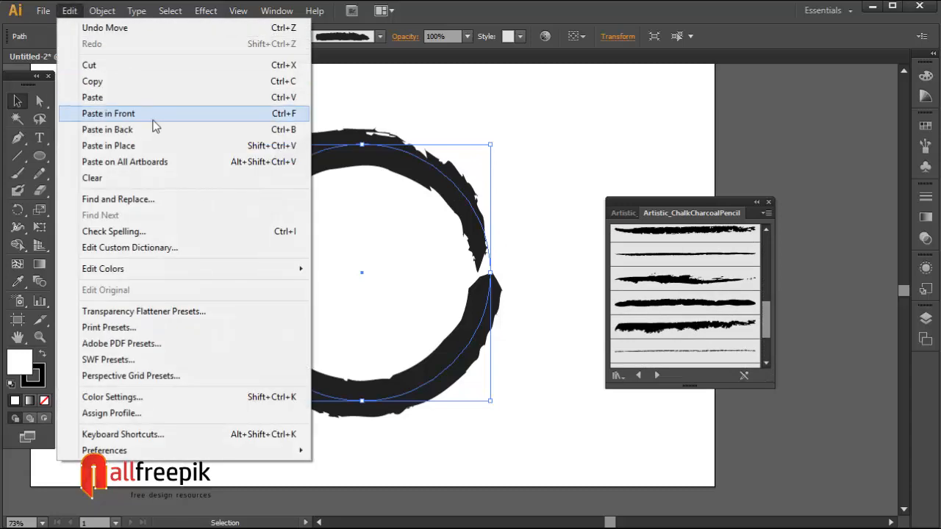
pyautogui.click(108, 113)
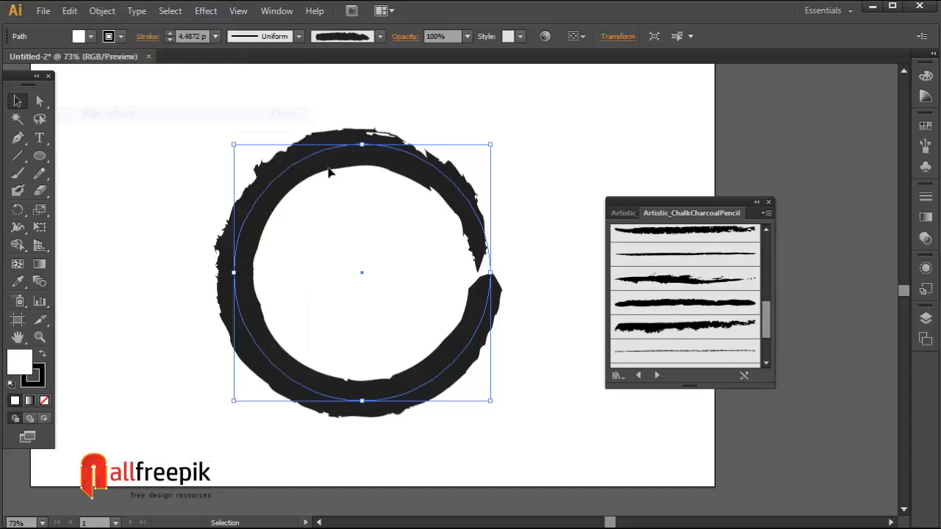
# Apply the smoother, even charcoal brush from the Artistic_ChalkCharcoalPencil library to the front circle and remove its fill
pyautogui.click(710, 308)
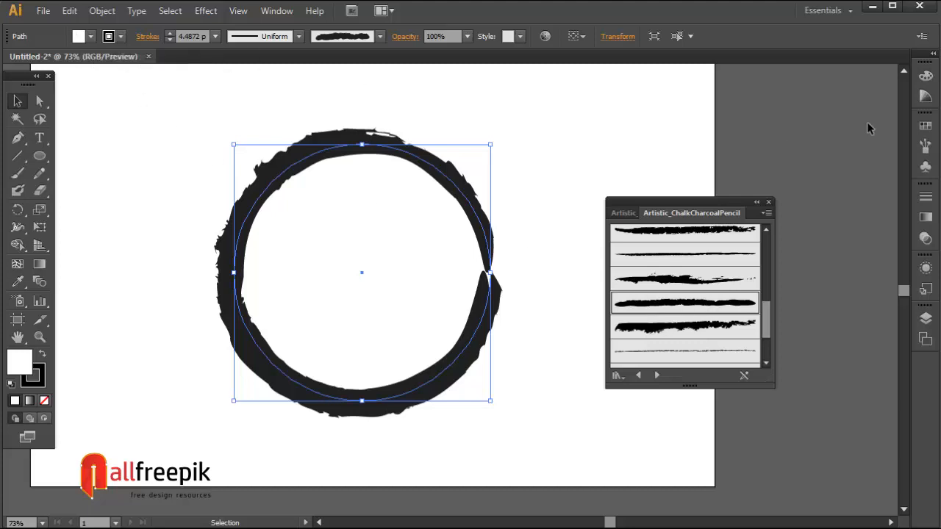
pyautogui.click(925, 75)
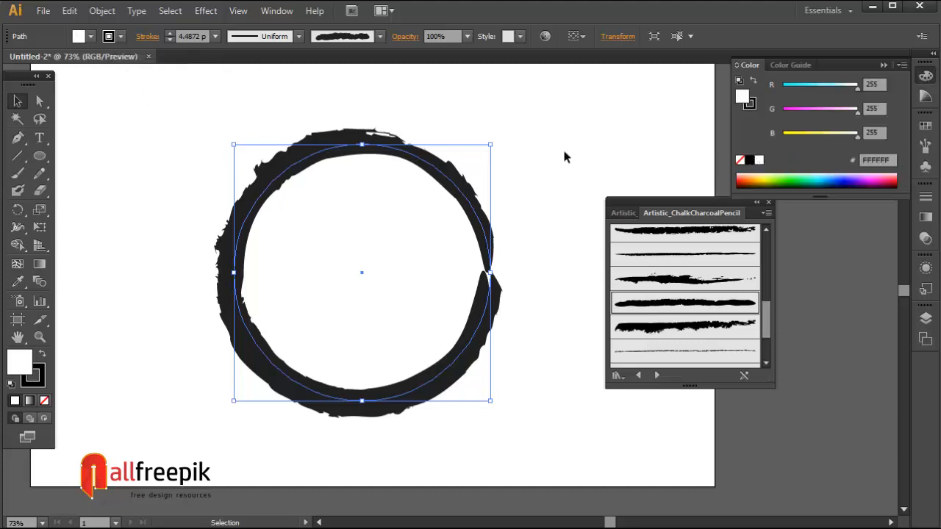
pyautogui.click(740, 159)
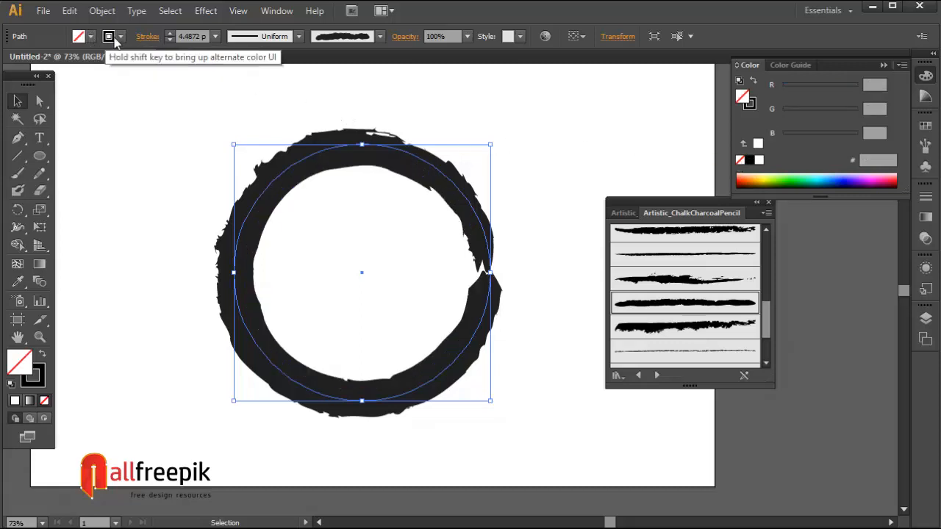
# Colour the front circle's stroke with the bright red swatch
pyautogui.click(926, 127)
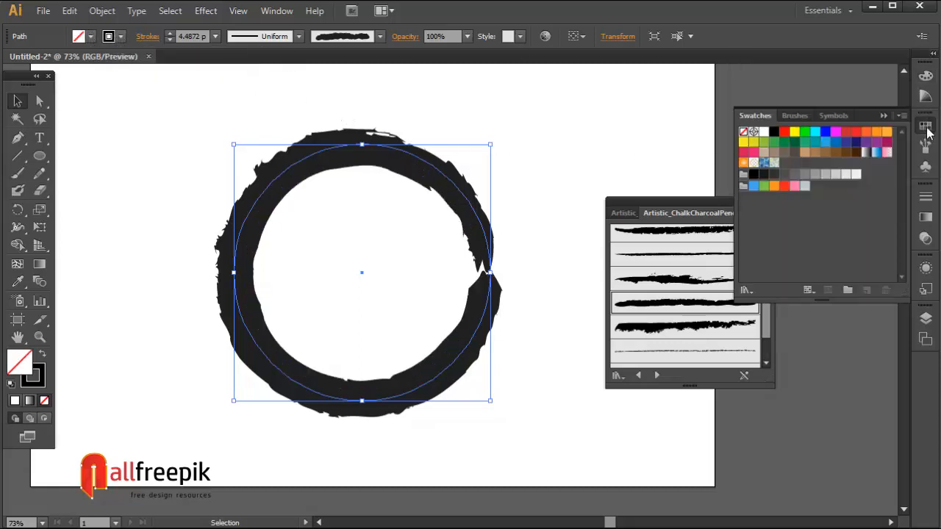
pyautogui.click(43, 385)
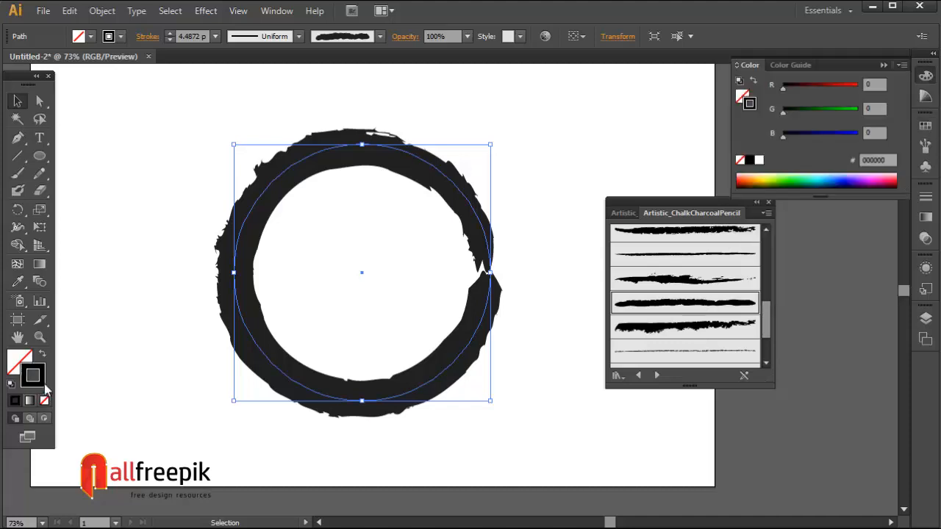
pyautogui.click(926, 76)
pyautogui.click(925, 77)
pyautogui.click(926, 126)
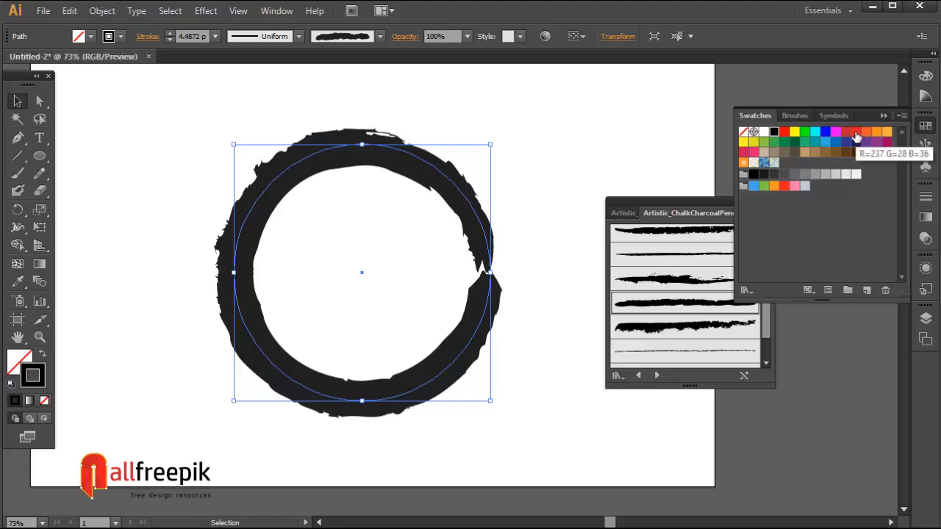
pyautogui.click(784, 132)
pyautogui.click(568, 114)
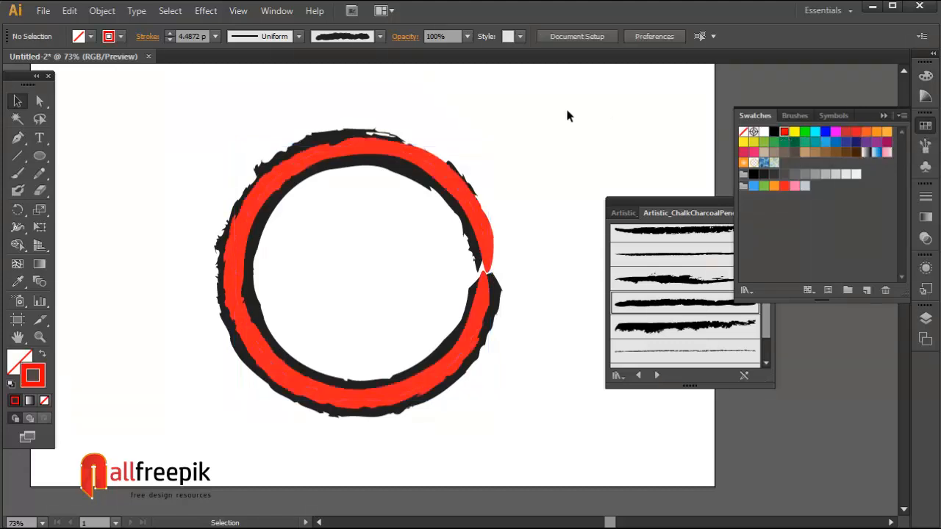
# Rotate the red circle 45 degrees clockwise so its brush gap sits at the lower right
pyautogui.click(485, 234)
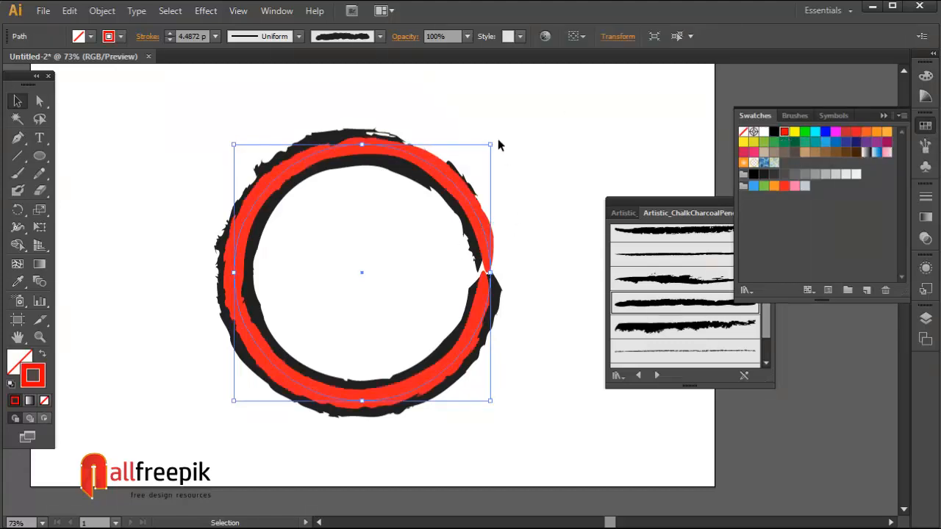
pyautogui.moveTo(497, 140); pyautogui.dragTo(552, 276)
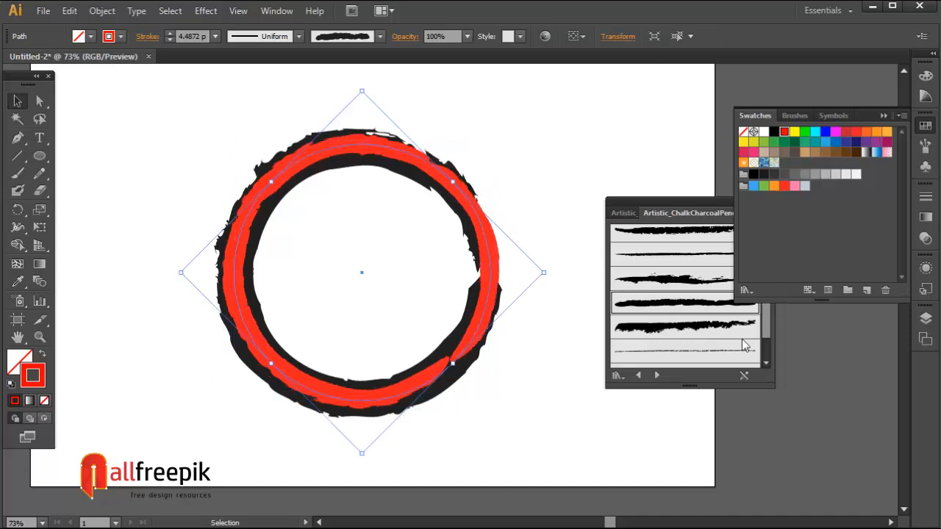
pyautogui.click(683, 313)
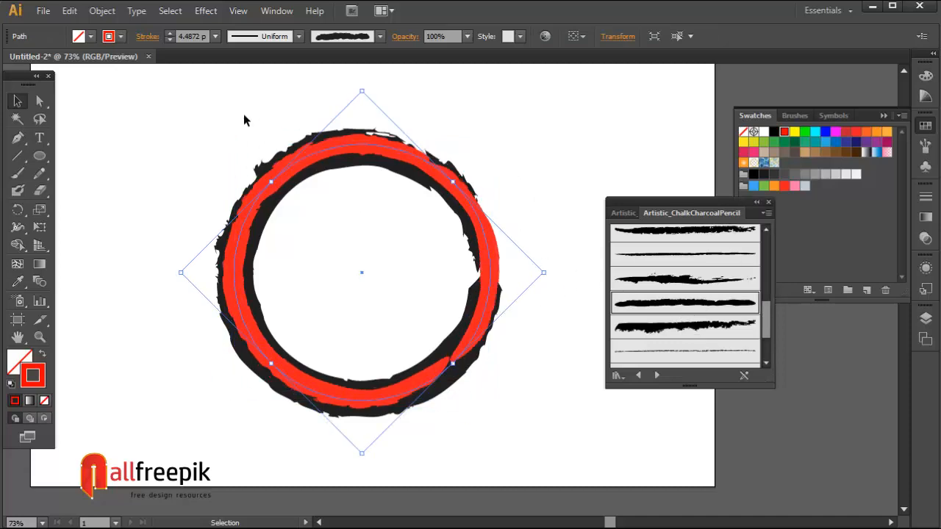
# Set the red circle's stroke weight to 8 pt
pyautogui.click(170, 33)
pyautogui.click(169, 33)
pyautogui.click(170, 33)
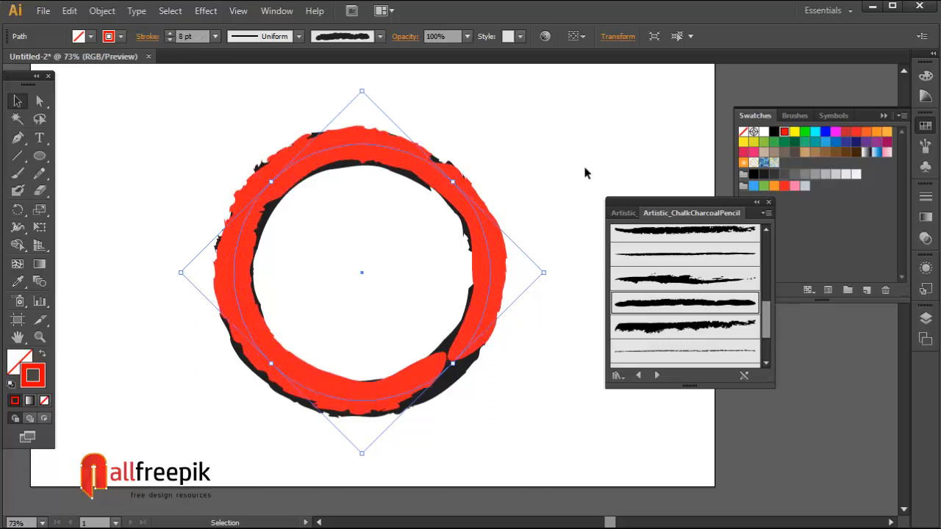
# Apply the thick, rough-edged charcoal brush to the red circle and shrink the circle to fit the black ring
pyautogui.click(645, 331)
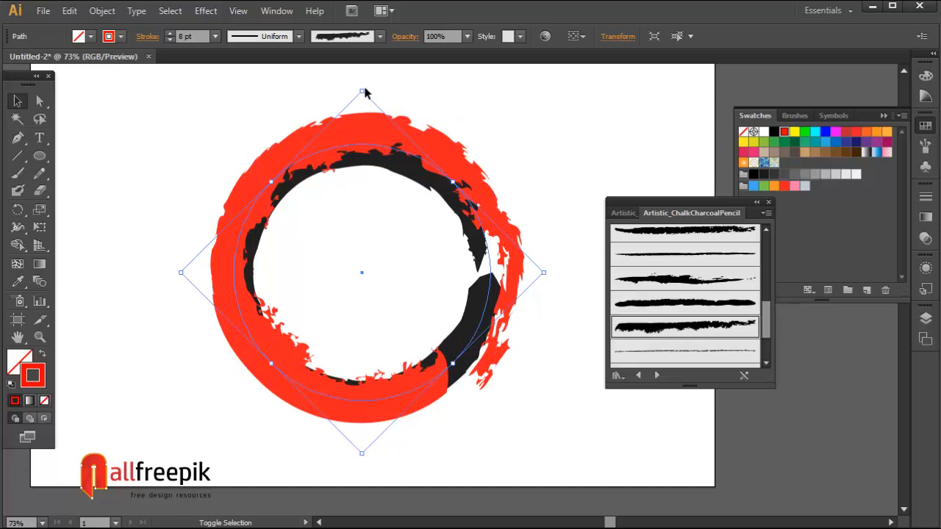
pyautogui.moveTo(362, 93); pyautogui.dragTo(361, 113)
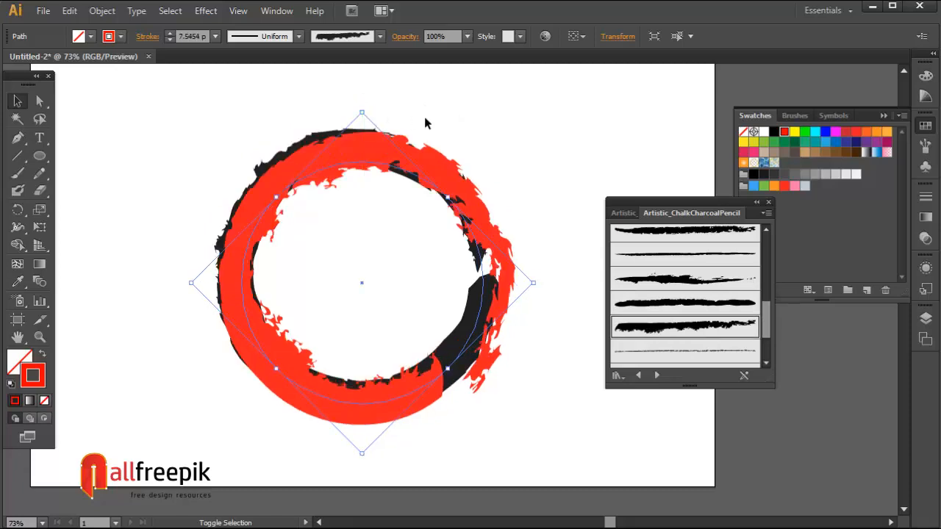
pyautogui.moveTo(277, 367); pyautogui.dragTo(282, 365)
pyautogui.moveTo(281, 361); pyautogui.dragTo(282, 361)
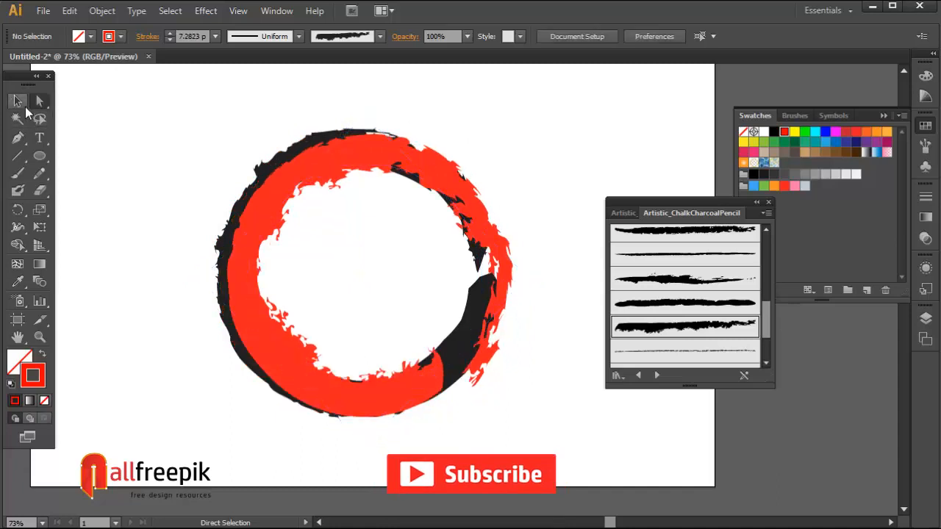
# Scale the red circle down slightly more and rotate it about 17 degrees clockwise
pyautogui.click(18, 101)
pyautogui.click(414, 174)
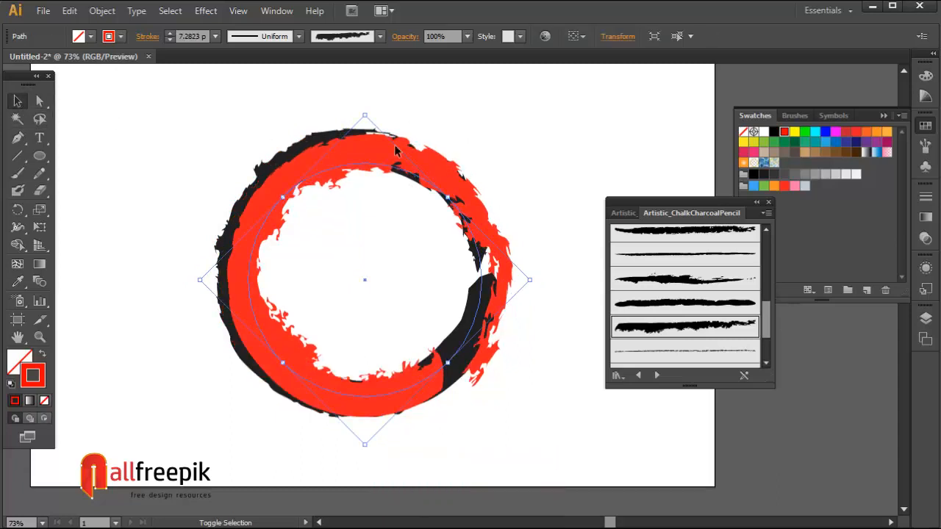
pyautogui.moveTo(366, 120); pyautogui.dragTo(365, 127)
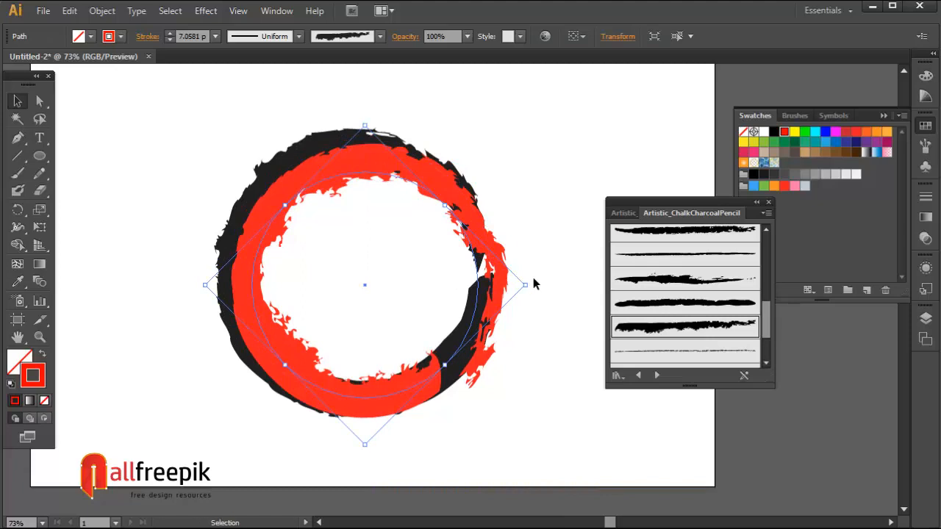
pyautogui.moveTo(531, 288); pyautogui.dragTo(520, 332)
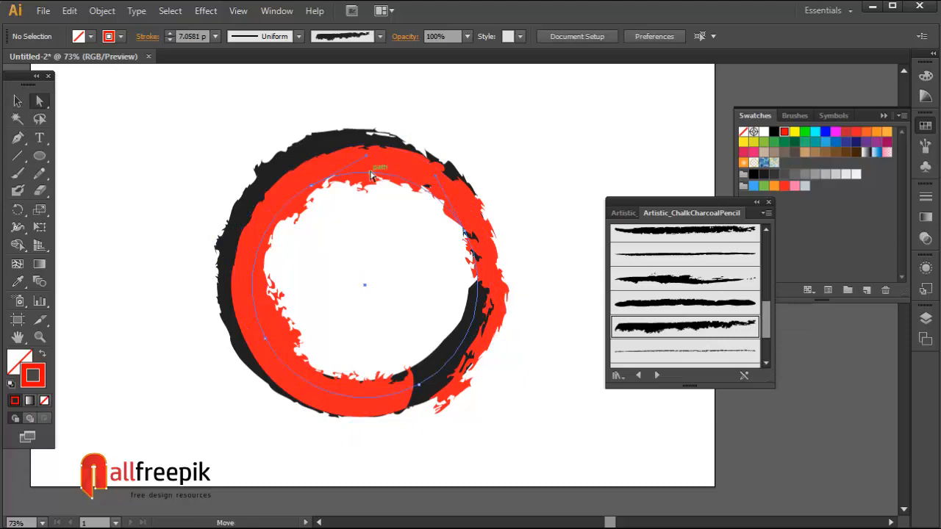
# Cut the upper-right half of the red circle's path and paste it in front as a separate arc
pyautogui.click(369, 174)
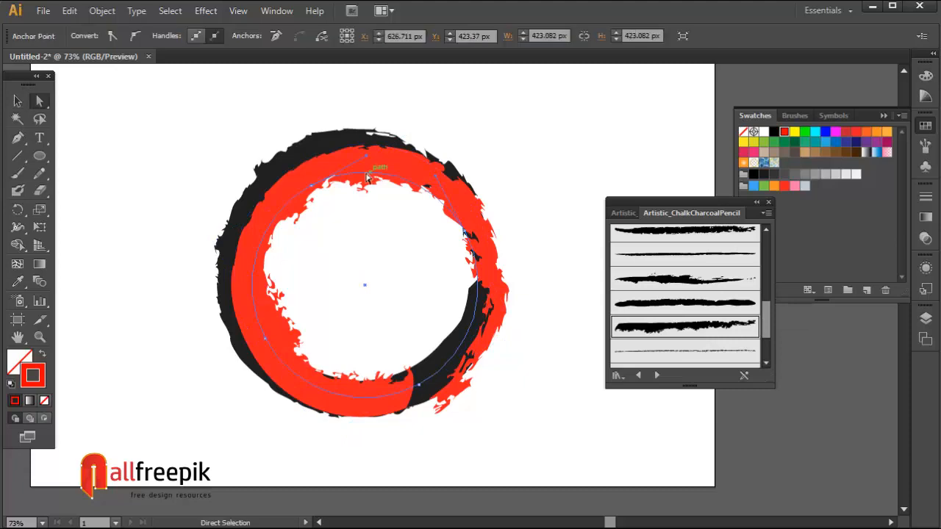
pyautogui.click(311, 187)
pyautogui.click(464, 232)
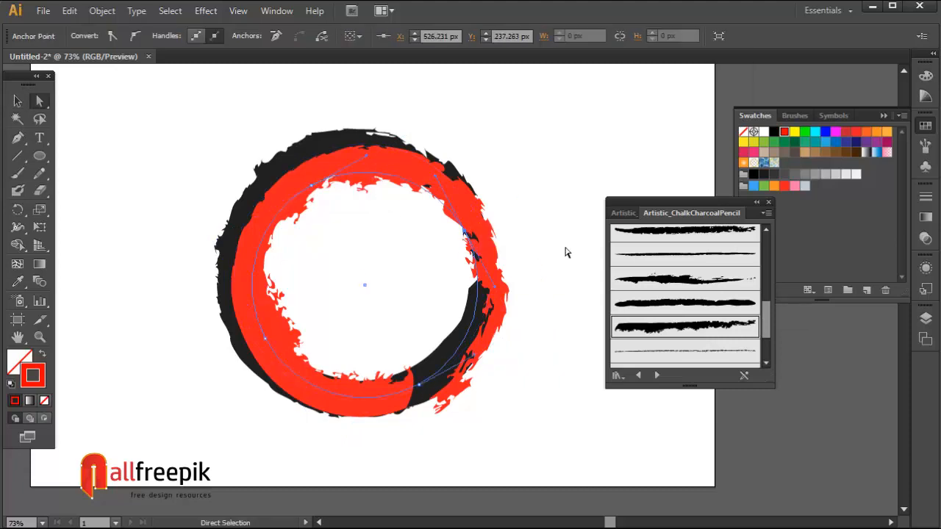
pyautogui.click(70, 11)
pyautogui.click(88, 64)
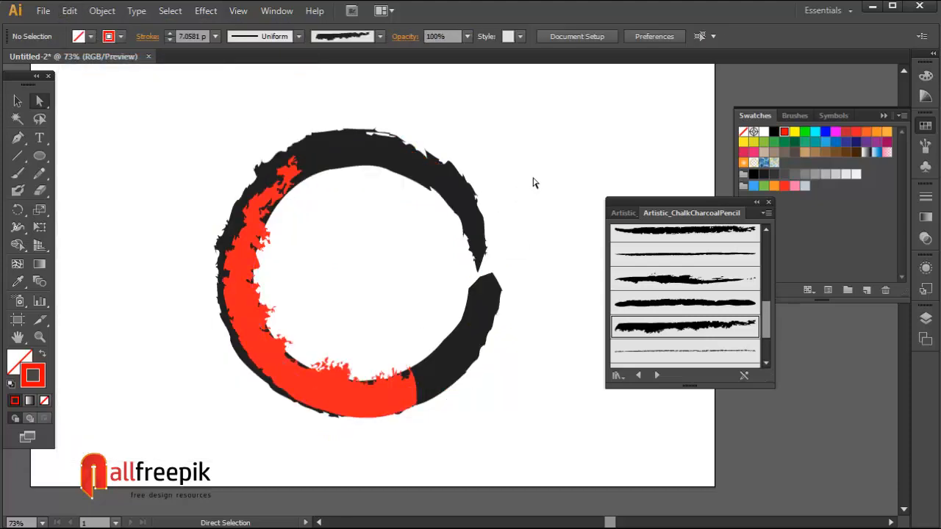
pyautogui.hotkey('ctrl', 'f')
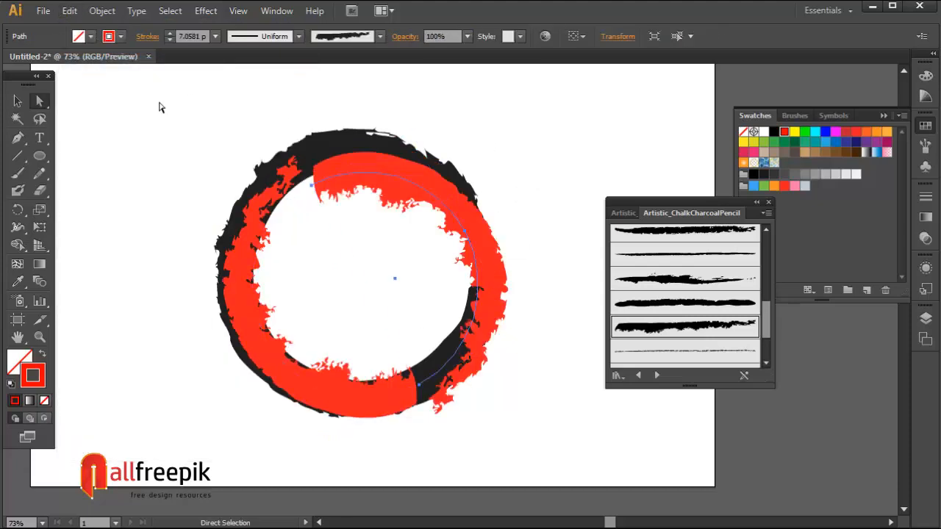
# Apply the smoother, even charcoal brush to the right red arc and move it along the ring's inner edge
pyautogui.click(17, 101)
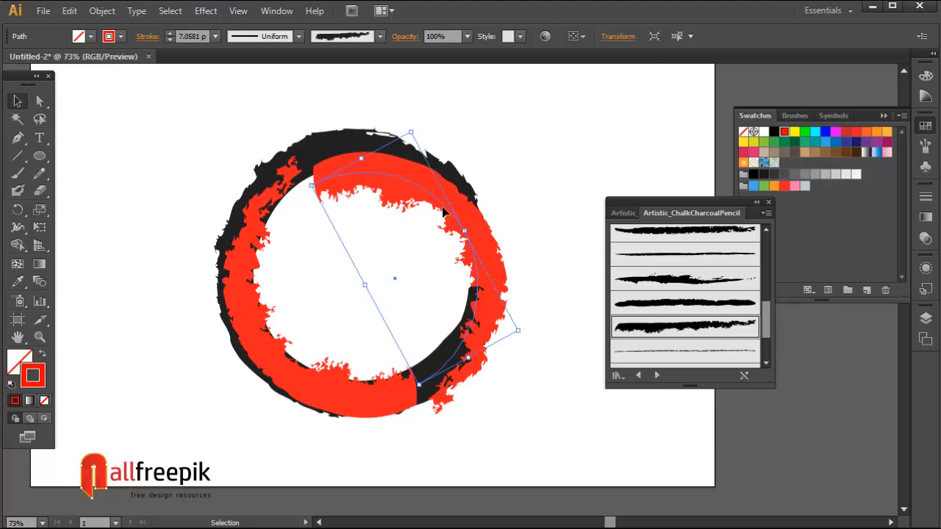
pyautogui.moveTo(441, 209)
pyautogui.mouseDown()
pyautogui.moveTo(435, 184)
pyautogui.moveTo(467, 190)
pyautogui.moveTo(449, 198)
pyautogui.mouseUp()
pyautogui.click(705, 303)
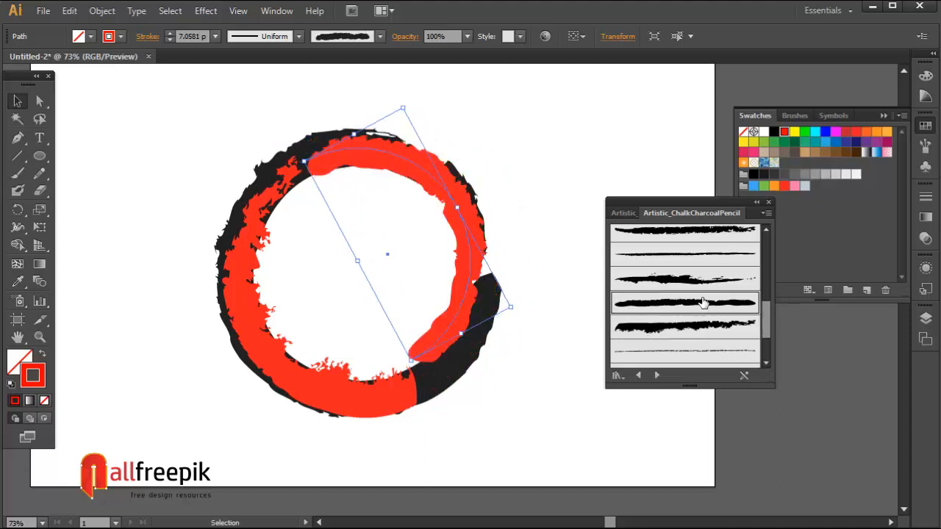
pyautogui.click(583, 200)
pyautogui.click(431, 335)
pyautogui.moveTo(459, 294); pyautogui.dragTo(451, 303)
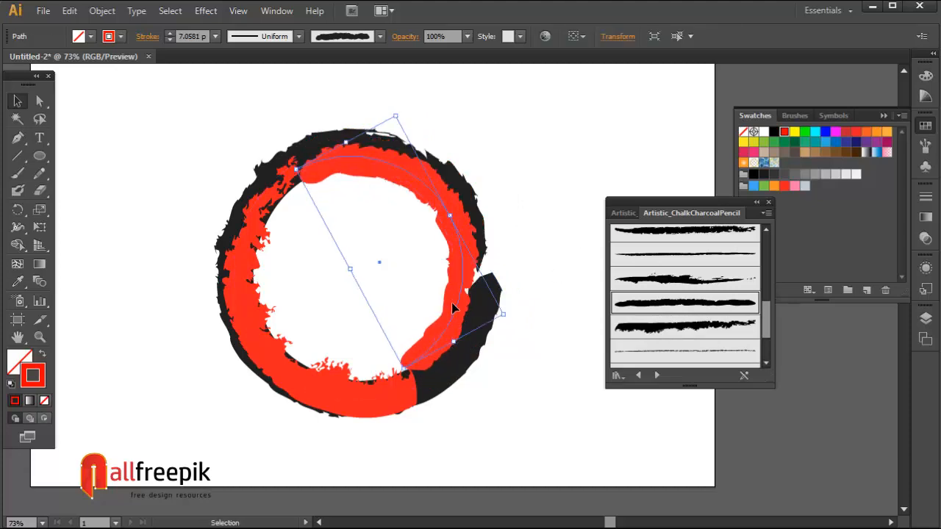
# Send the right red arc behind all the other artwork
pyautogui.rightClick(451, 302)
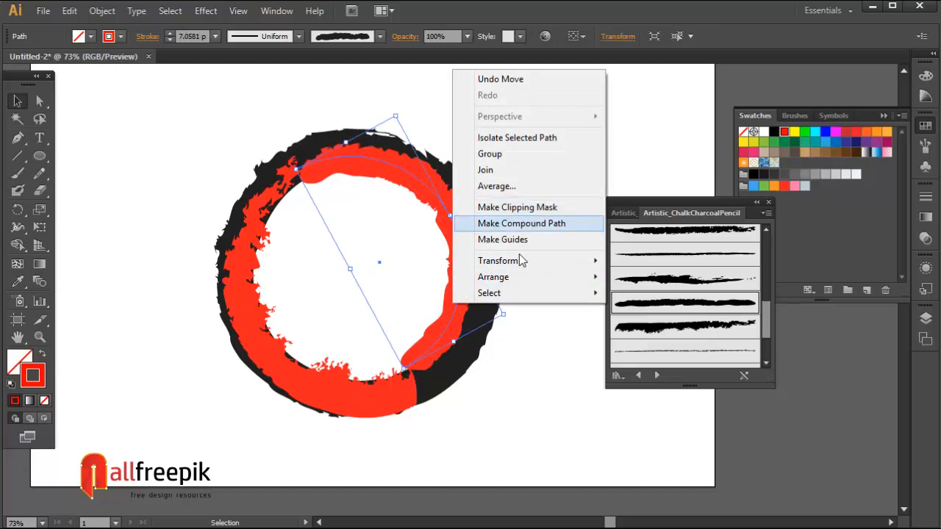
pyautogui.moveTo(561, 282)
pyautogui.click(652, 325)
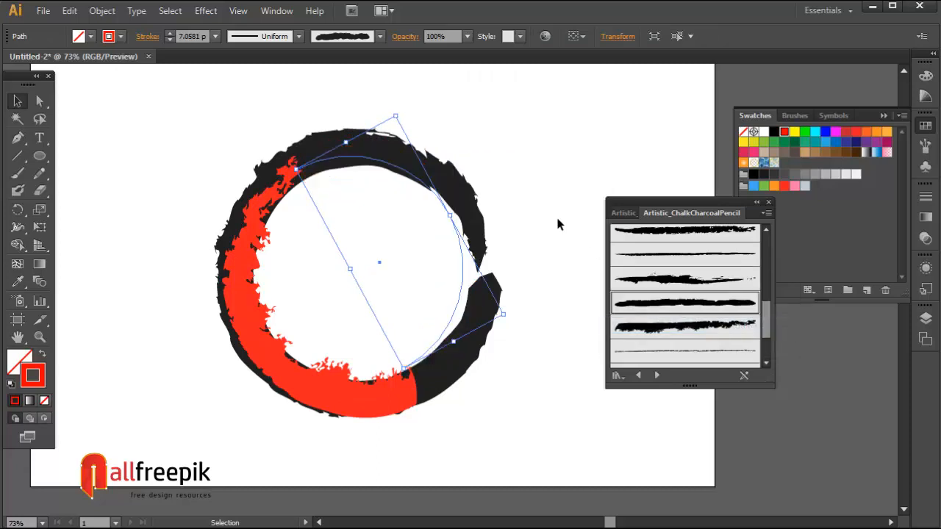
# Select all the overlapping ring paths and remove their fill so the red arc shows behind the black ring
pyautogui.click(450, 237)
pyautogui.moveTo(562, 145); pyautogui.dragTo(487, 332)
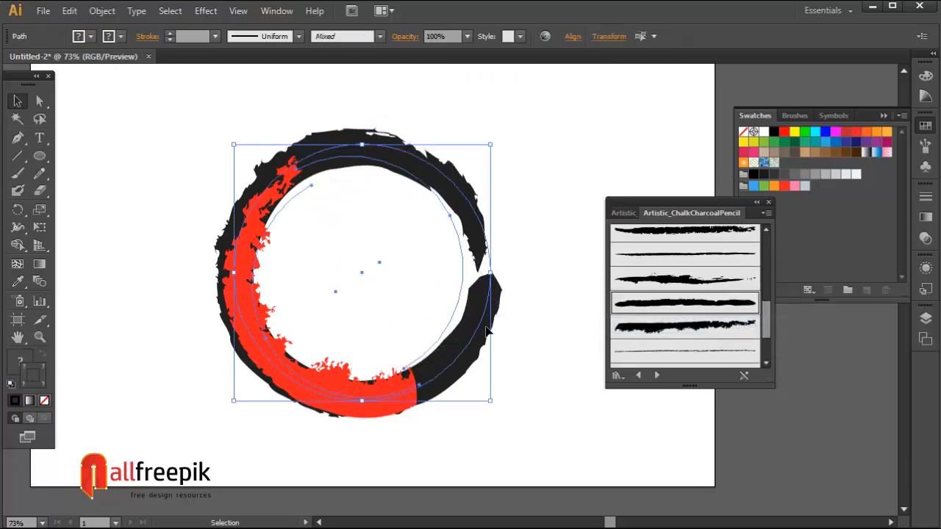
pyautogui.click(926, 76)
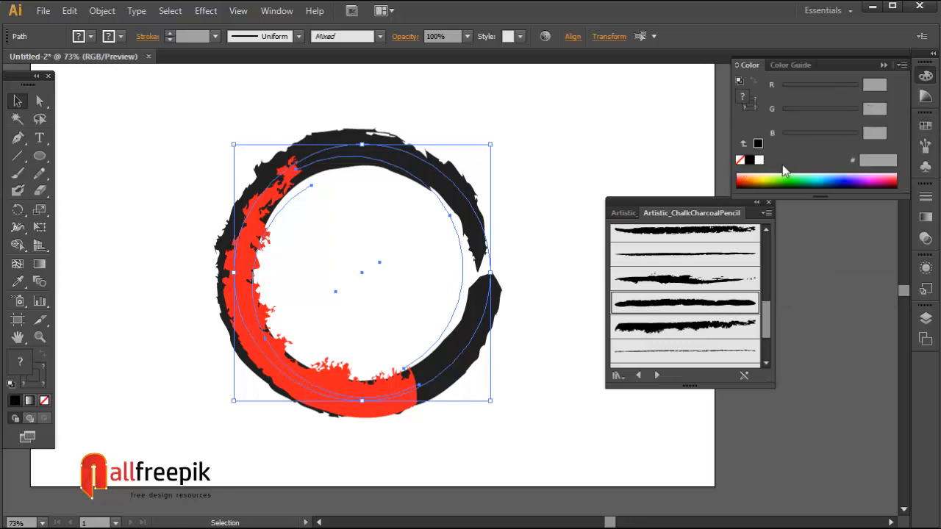
pyautogui.click(740, 160)
pyautogui.click(580, 163)
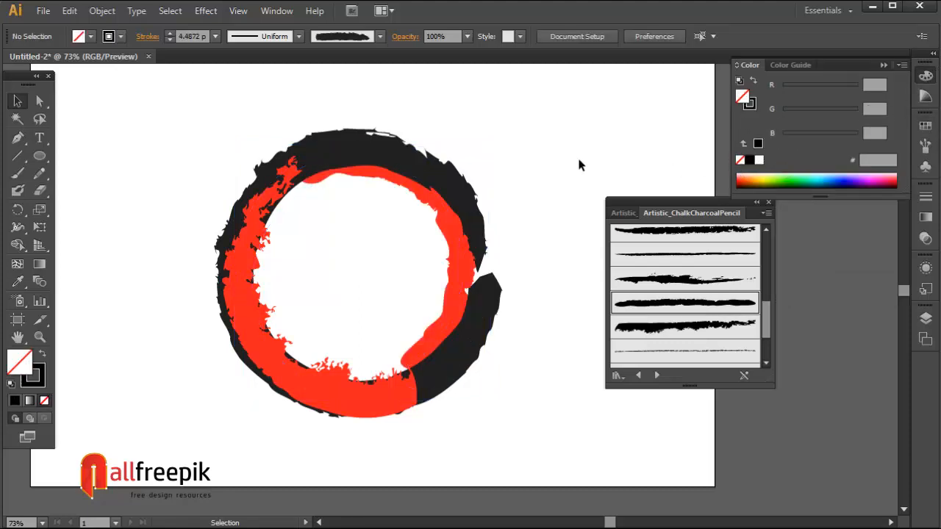
# Nudge the right red arc outward beneath the black ring and shift the left red arc slightly down and left
pyautogui.moveTo(452, 296); pyautogui.dragTo(467, 301)
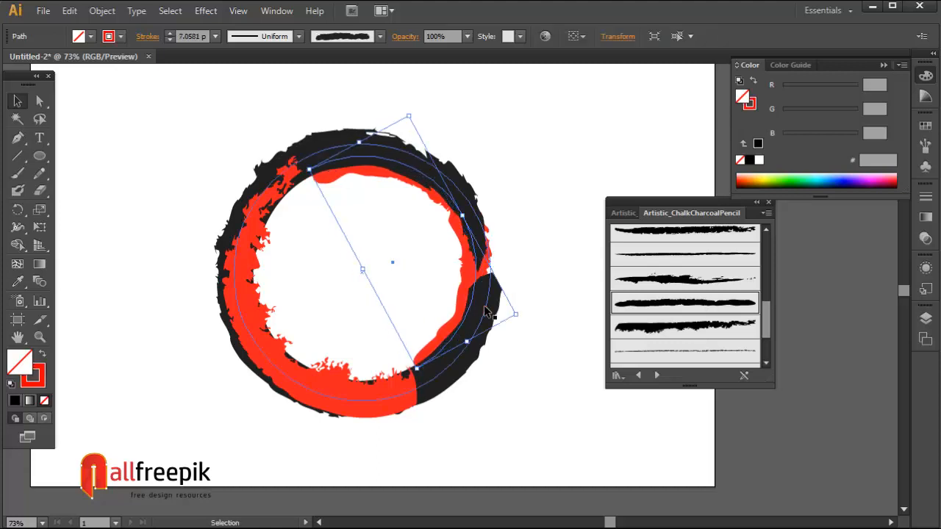
pyautogui.click(544, 208)
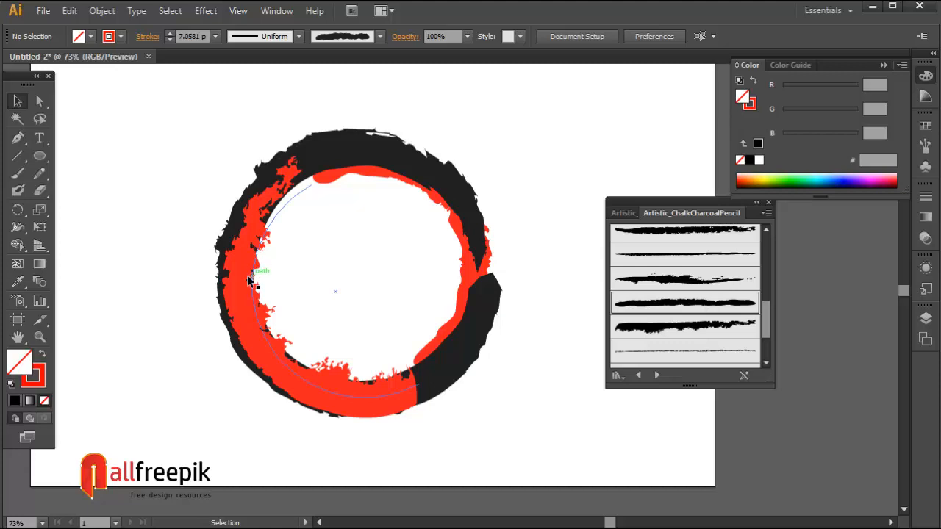
pyautogui.moveTo(249, 283); pyautogui.dragTo(239, 298)
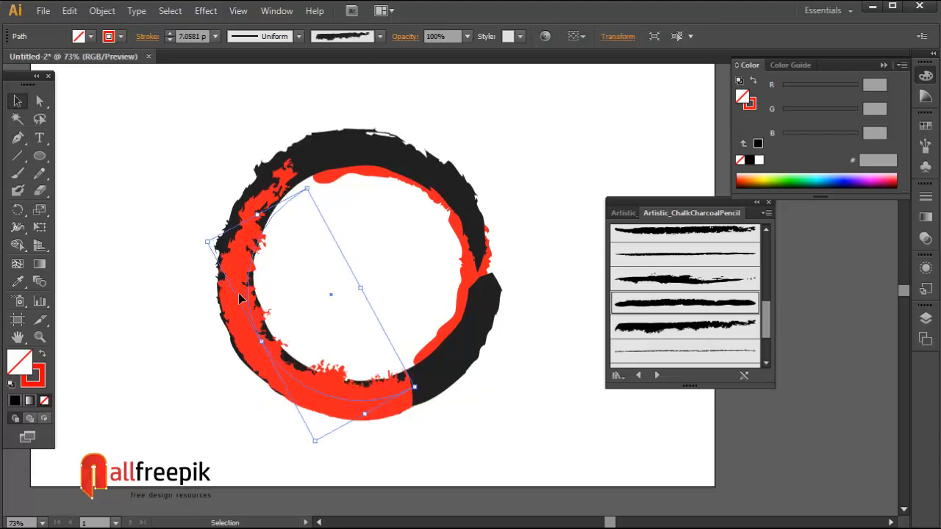
pyautogui.click(558, 156)
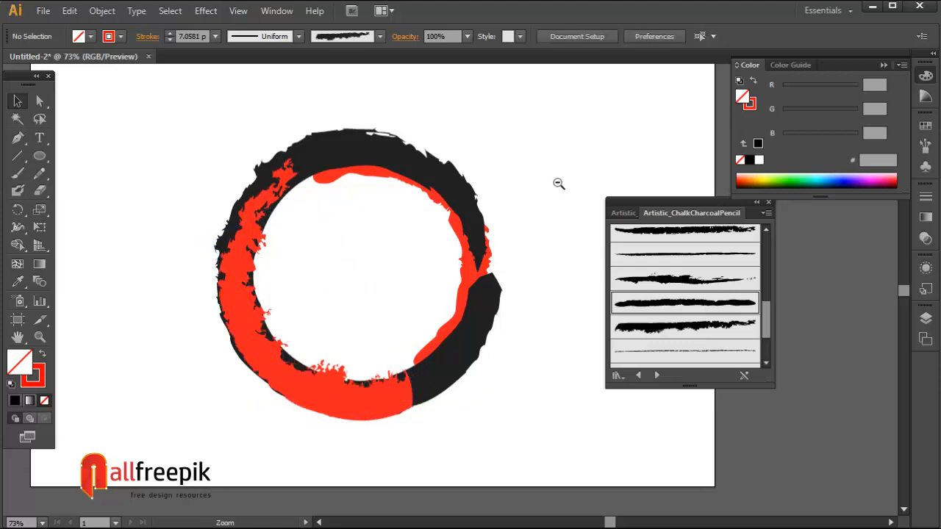
# Set the right red arc's stroke weight to 10 pt
pyautogui.keyDown('ctrl'); pyautogui.keyDown('alt'); pyautogui.click(559, 184); pyautogui.keyUp('alt'); pyautogui.keyUp('ctrl')
pyautogui.moveTo(399, 302); pyautogui.dragTo(547, 197)
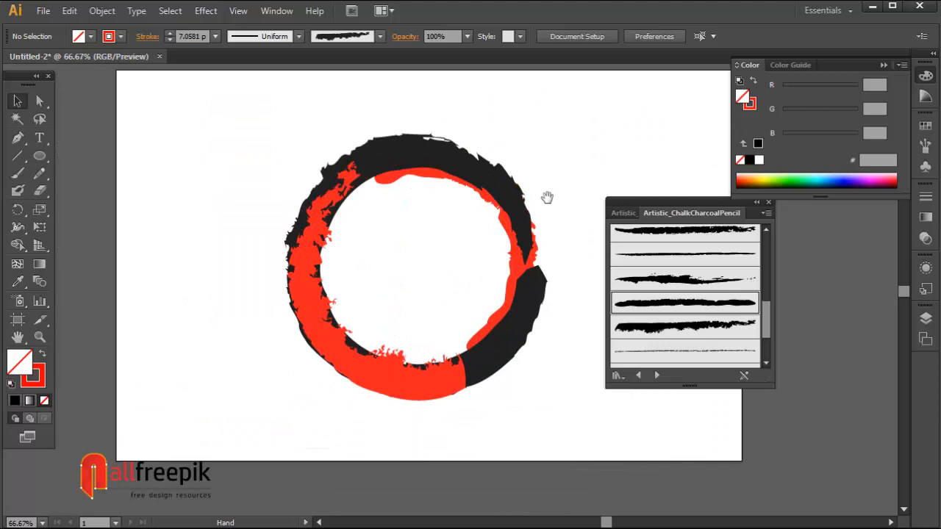
pyautogui.click(494, 203)
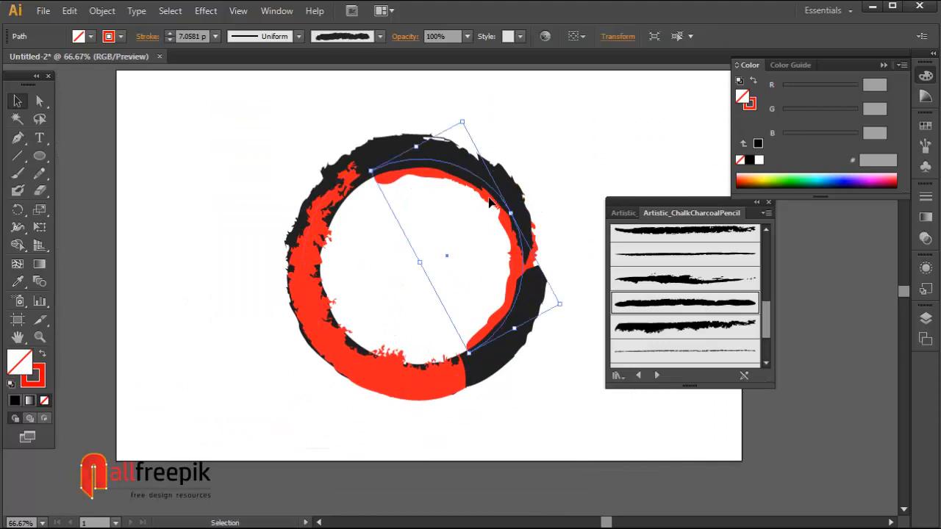
pyautogui.click(169, 33)
pyautogui.click(170, 33)
pyautogui.click(169, 33)
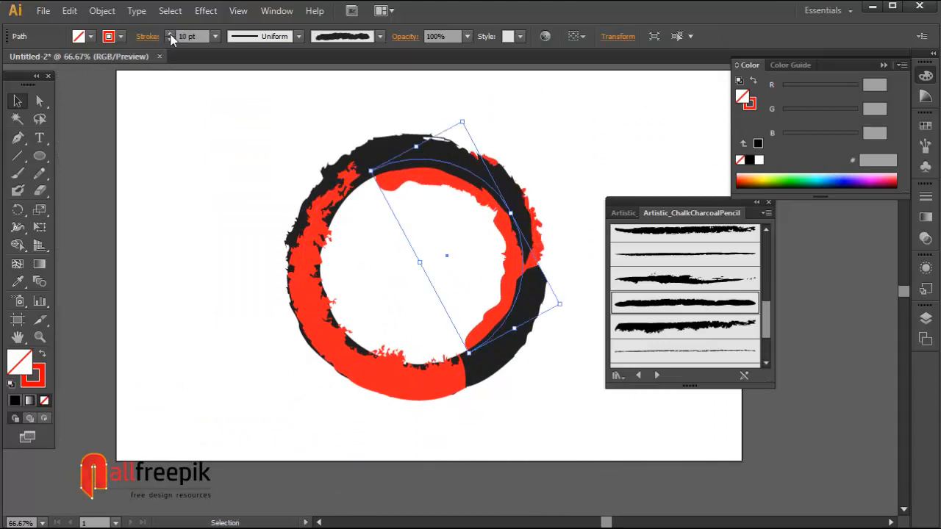
pyautogui.click(603, 138)
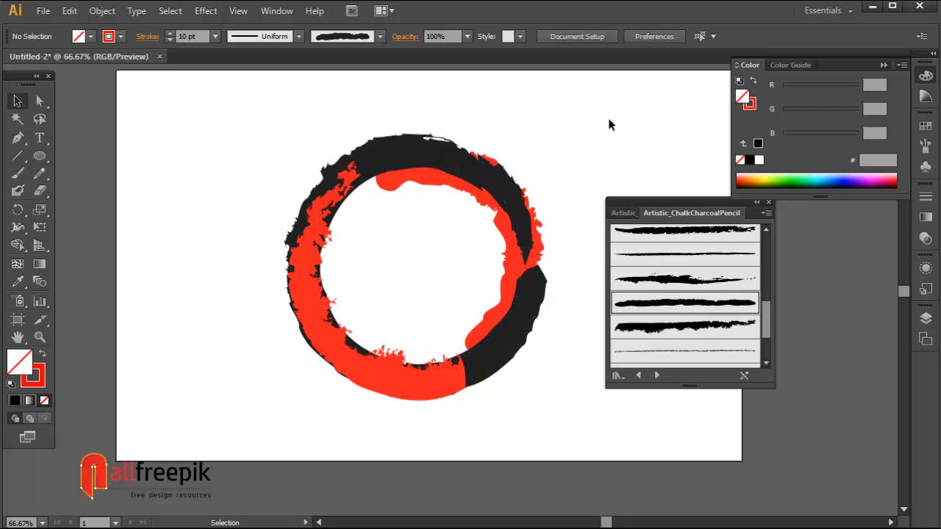
# Draw a new circle over the ring and apply the charcoal brush with the tapered, splattered end to it
pyautogui.press('l')
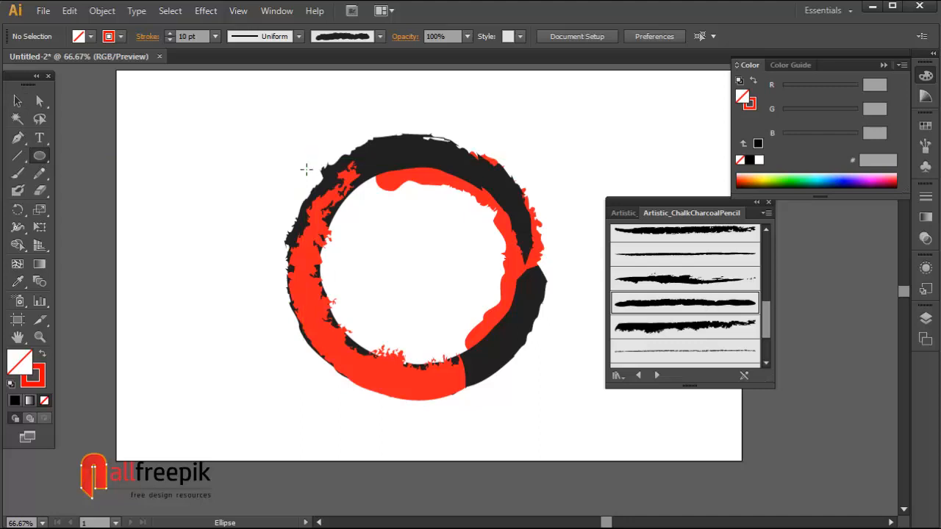
pyautogui.moveTo(308, 171); pyautogui.dragTo(547, 410)
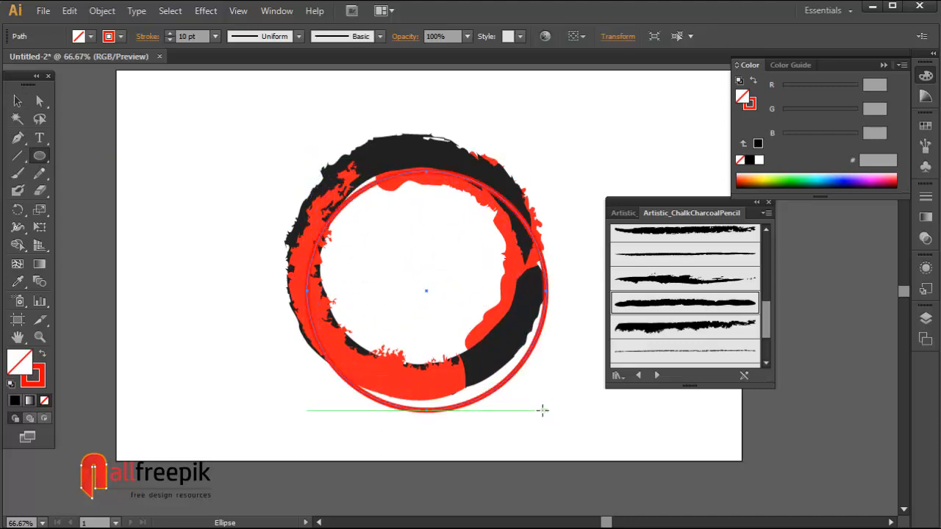
pyautogui.click(17, 101)
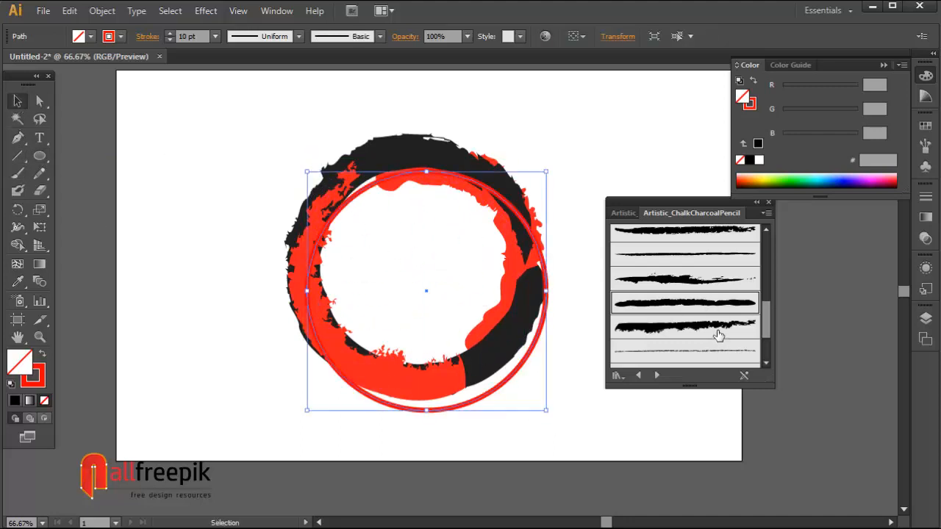
pyautogui.click(710, 282)
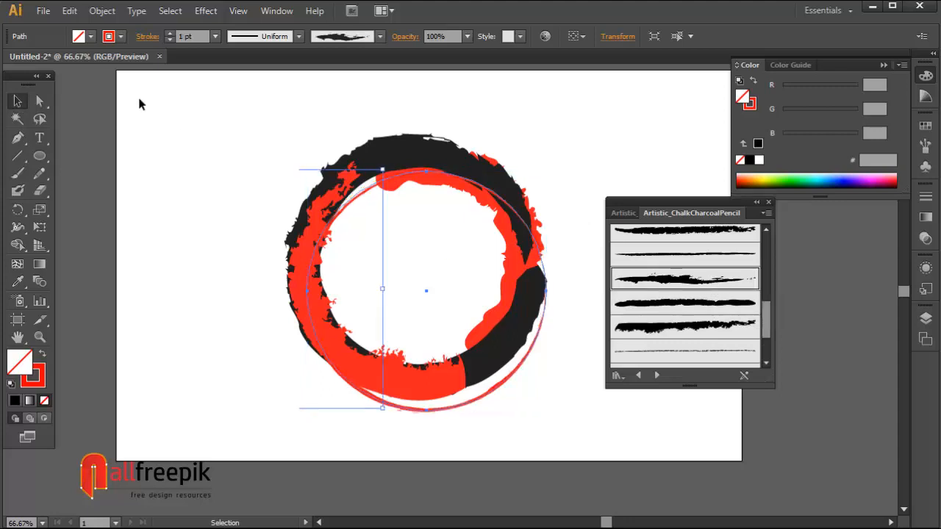
# Set the new red circle's stroke weight to 7 pt
pyautogui.click(171, 33)
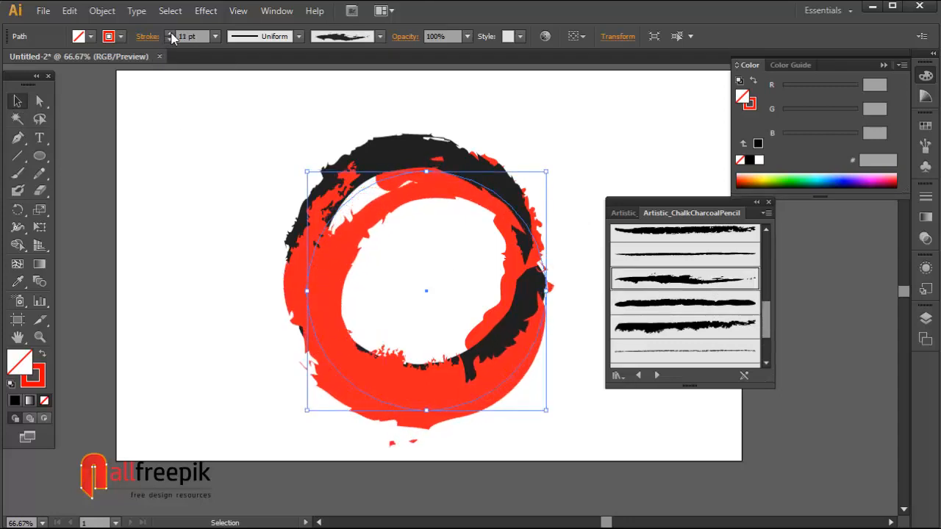
pyautogui.click(170, 40)
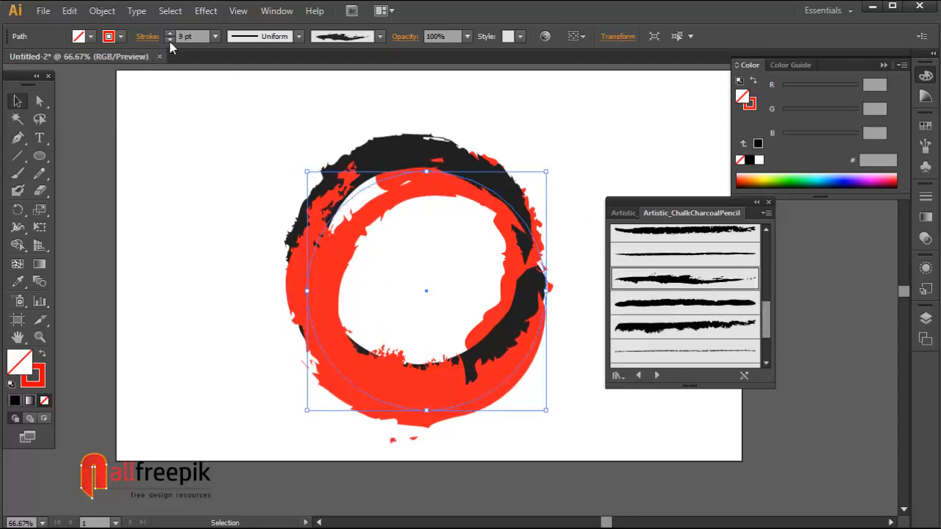
pyautogui.click(170, 40)
pyautogui.click(170, 39)
pyautogui.click(169, 40)
# Move the new red circle up onto the ring and enlarge it to match the ring's outer edge
pyautogui.moveTo(491, 397); pyautogui.dragTo(491, 365)
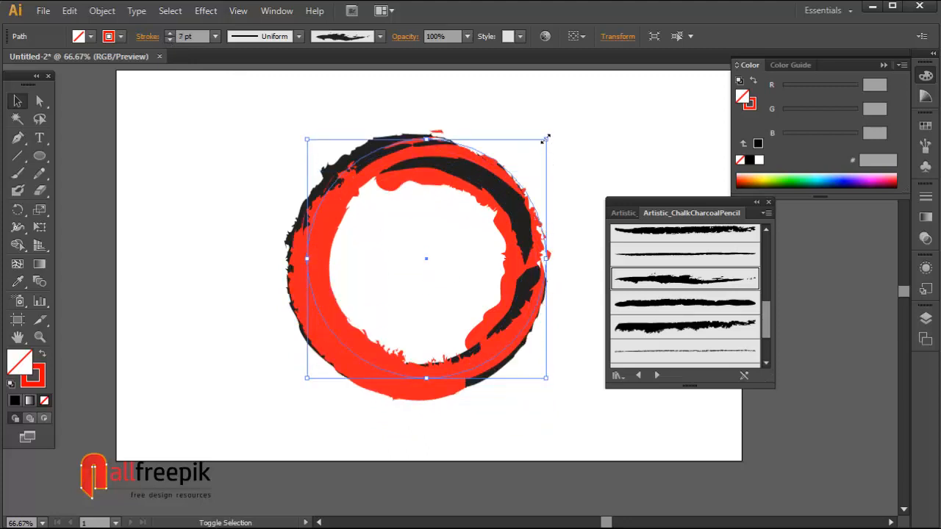
pyautogui.moveTo(545, 138); pyautogui.dragTo(552, 132)
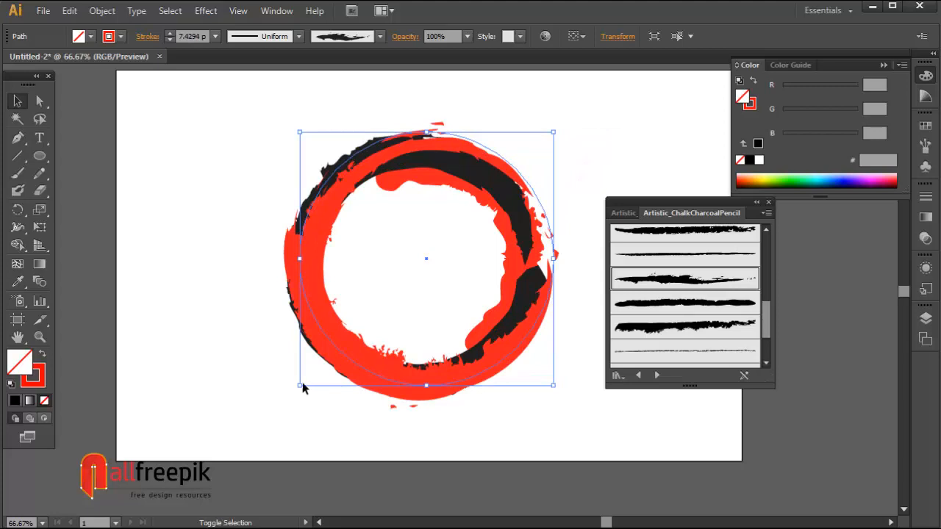
pyautogui.moveTo(302, 384); pyautogui.dragTo(289, 396)
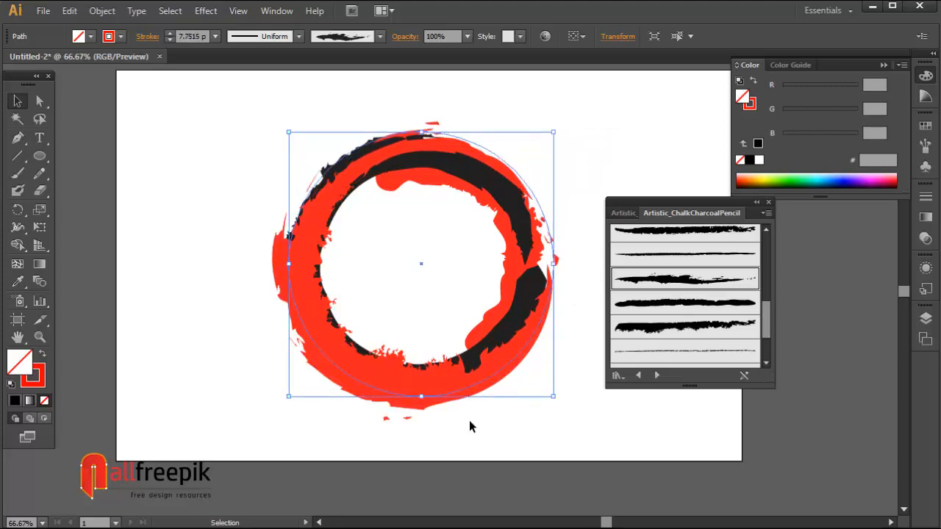
# Send the newest red circle to the back, behind the black and red strokes of the ring
pyautogui.rightClick(445, 406)
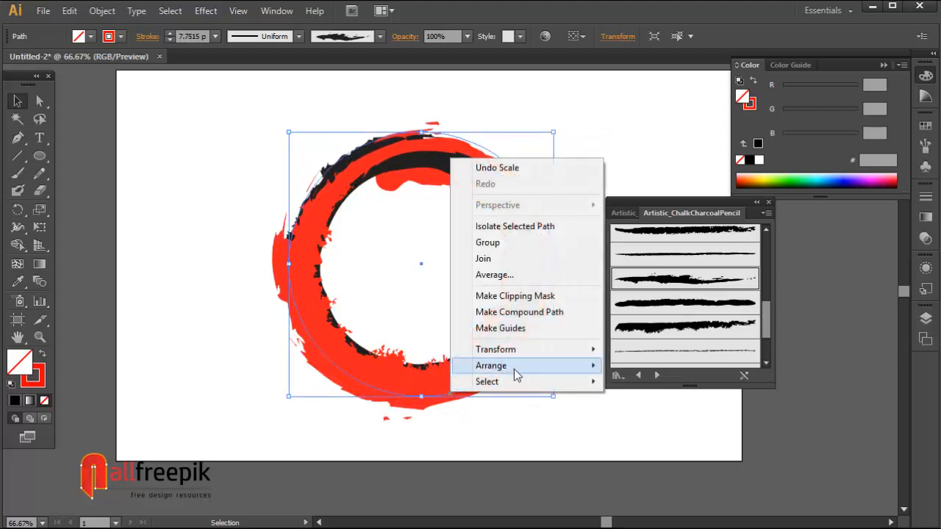
pyautogui.moveTo(515, 367)
pyautogui.click(650, 414)
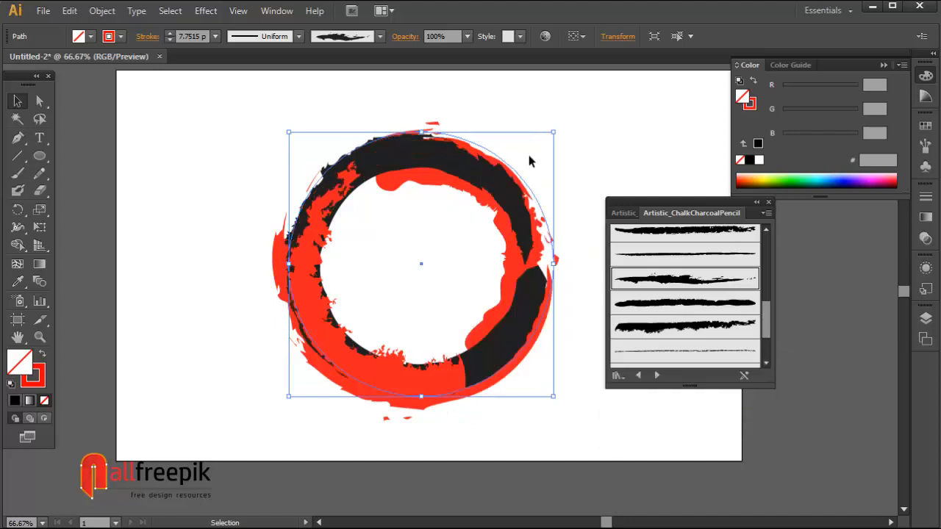
# Set the rear red circle's stroke weight to 10 pt
pyautogui.moveTo(558, 129); pyautogui.dragTo(556, 135)
pyautogui.click(170, 33)
pyautogui.click(170, 33)
pyautogui.click(170, 34)
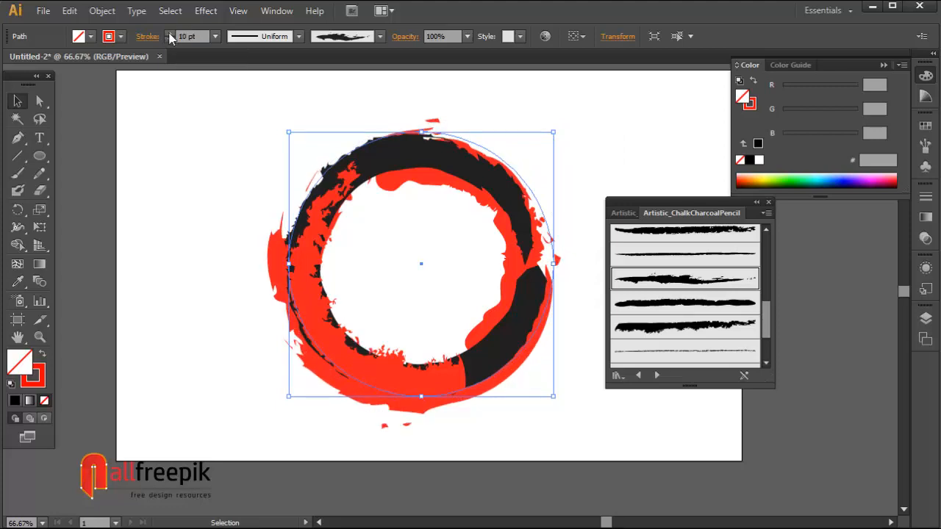
# Nudge the rear red circle slightly up and to the left so its rough edge extends past the ring, and deselect it
pyautogui.press('Up')
pyautogui.press('Up')
pyautogui.press('Up')
pyautogui.press('Up')
pyautogui.press('Up')
pyautogui.press('Up')
pyautogui.press('Up')
pyautogui.press('Up')
pyautogui.press('Up')
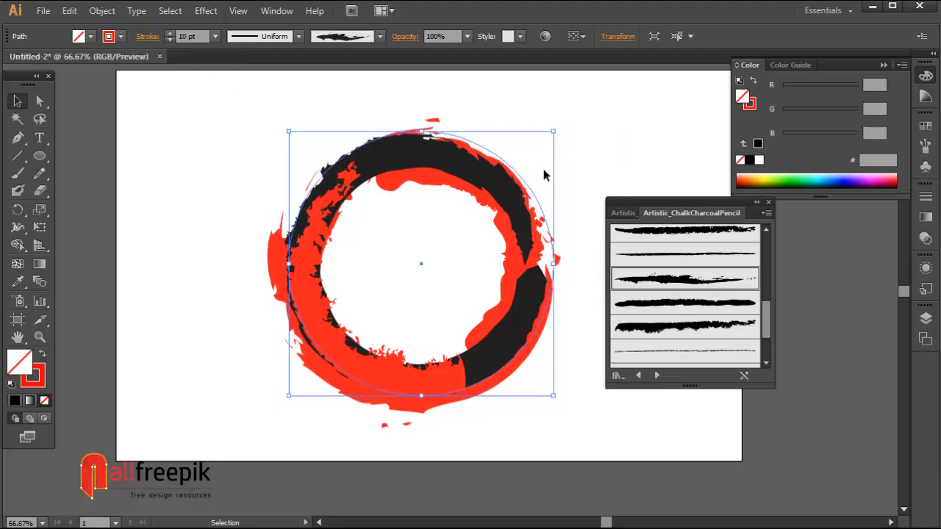
pyautogui.press('Up')
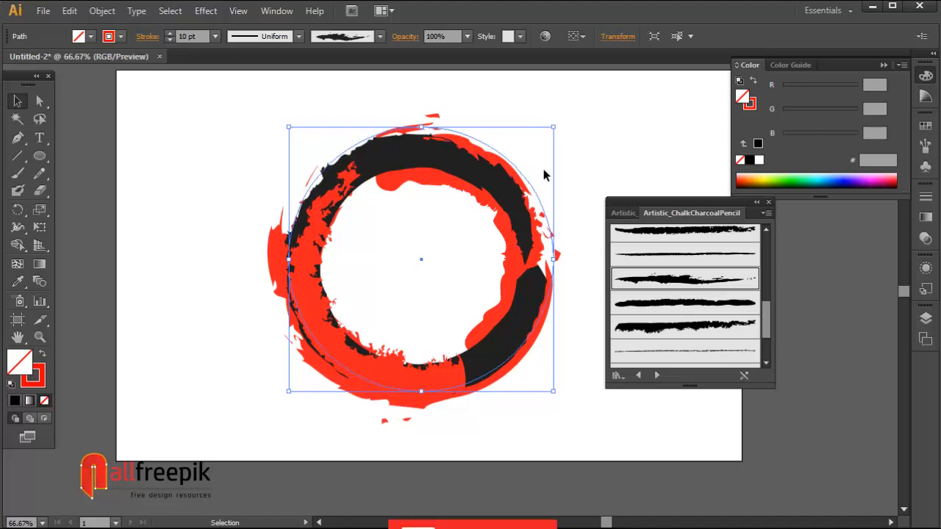
pyautogui.press('Left')
pyautogui.press('Left')
pyautogui.press('Left')
pyautogui.press('Left')
pyautogui.press('Left')
pyautogui.press('Left')
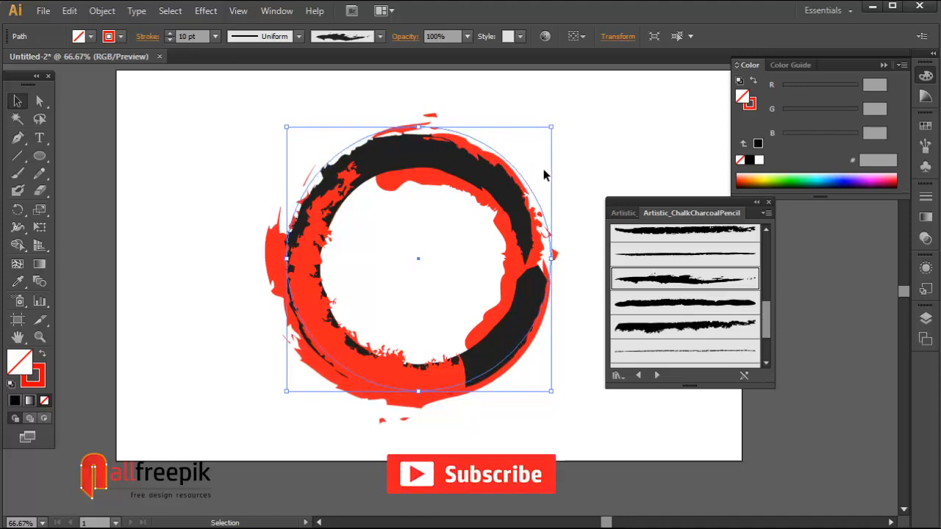
pyautogui.click(607, 150)
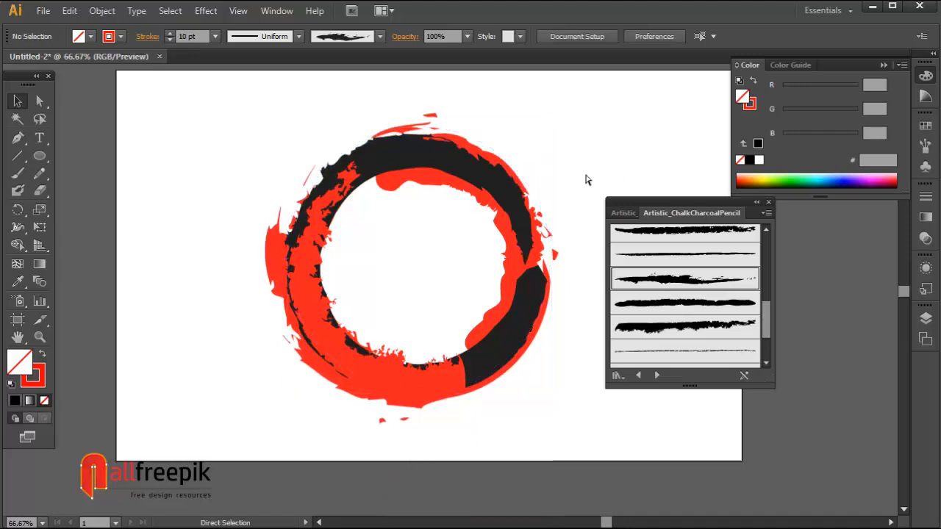
# Select all the ring's paths, enlarge them slightly about their centre, and move the ring up a little on the artboard
pyautogui.hotkey('ctrl', '-')
pyautogui.scroll(-2, 575, 169)
pyautogui.moveTo(169, 178); pyautogui.dragTo(556, 463)
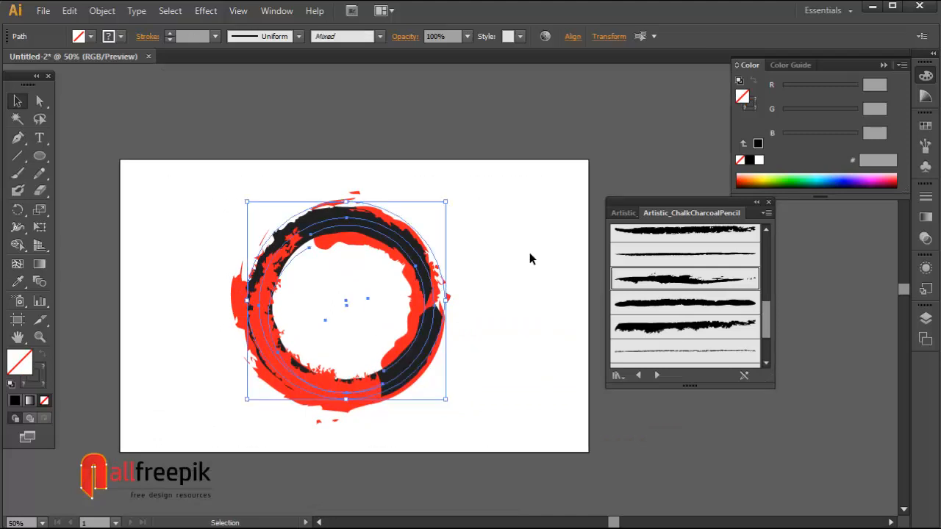
pyautogui.moveTo(444, 201); pyautogui.dragTo(452, 195)
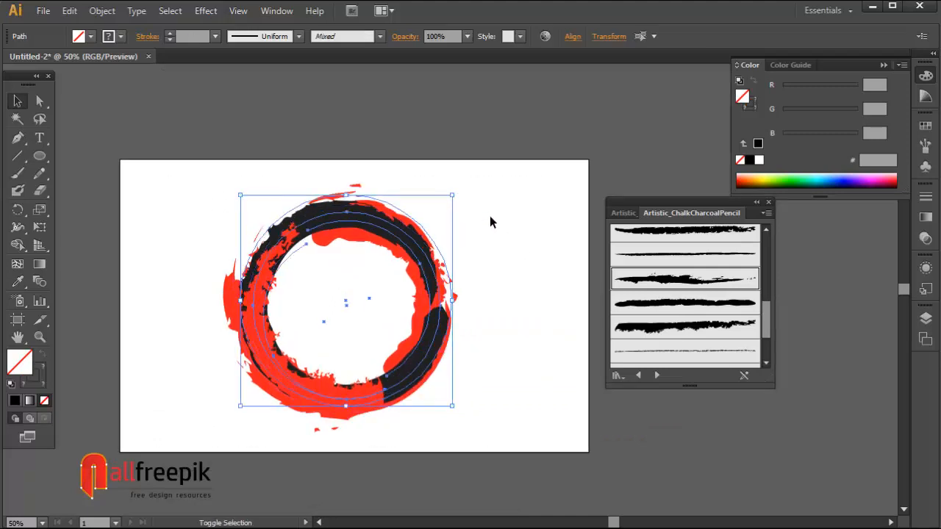
pyautogui.moveTo(427, 252); pyautogui.dragTo(427, 245)
pyautogui.click(535, 262)
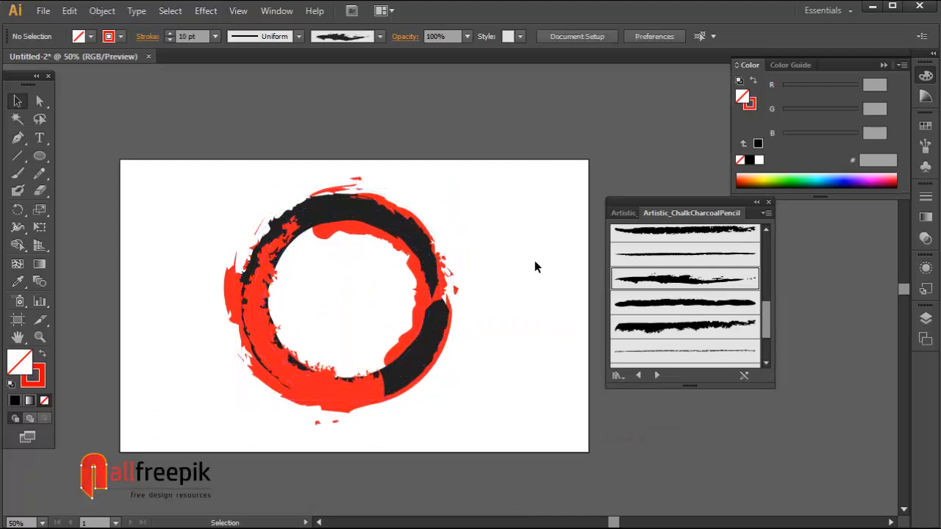
pyautogui.hotkey('ctrl', 'space')
pyautogui.moveTo(157, 159); pyautogui.dragTo(584, 457)
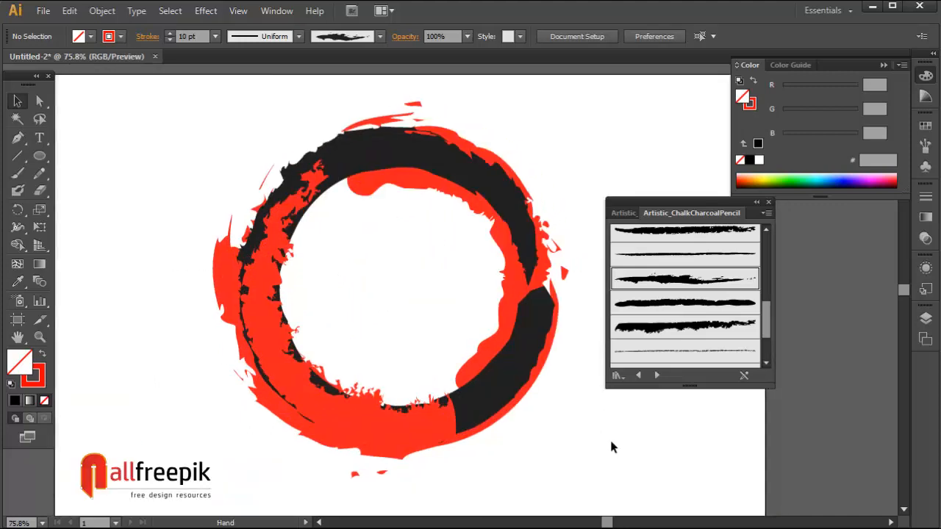
pyautogui.press('space')
pyautogui.moveTo(708, 227); pyautogui.dragTo(750, 233)
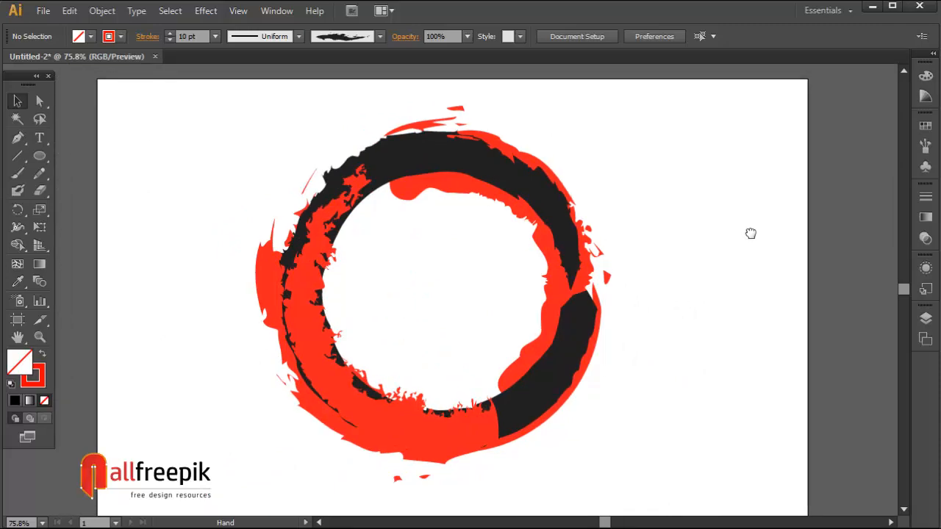